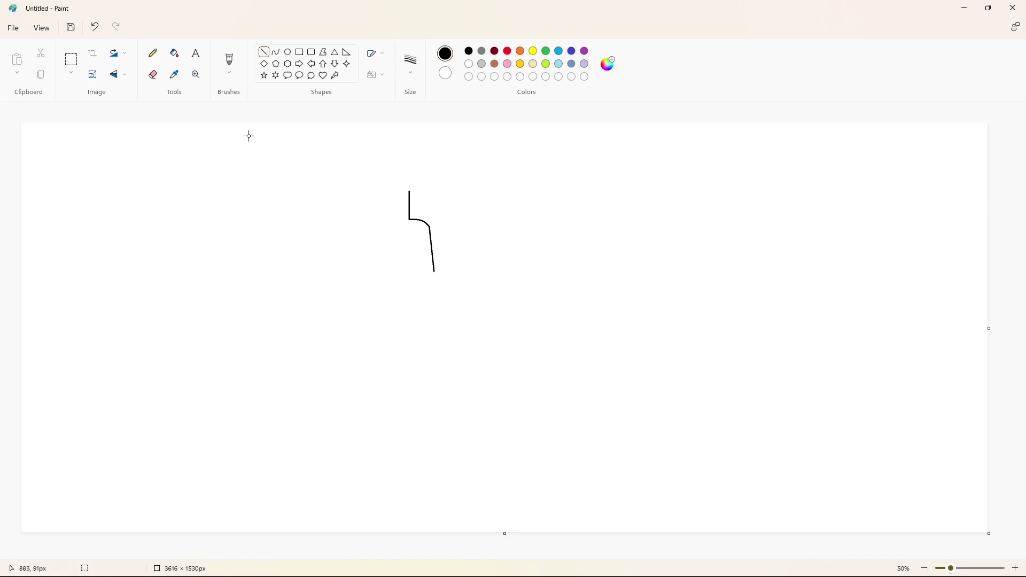
- Draw a curve flaring the lower end of the m's left stem outward towards its foot
left_click(276, 51)
mouse_move(435, 272)
left_mouse_down()
mouse_move(416, 286)
mouse_move(419, 306)
mouse_move(464, 298)
left_mouse_up()
key("ctrl+z")
left_click(433, 277)
left_click(478, 290)
left_click(431, 279)
left_click(458, 288)
- Draw the m's straight foot and top serif edges and the curved outer arch of its first hump
left_click(264, 52)
mouse_move(439, 191)
left_mouse_down()
mouse_move(496, 206)
mouse_move(480, 177)
left_mouse_up()
left_click(519, 205)
left_click(276, 52)
left_click(543, 204)
- Draw the inner edge of the m's left foot and stem, and the tall inner arch of the first hump
left_click(264, 52)
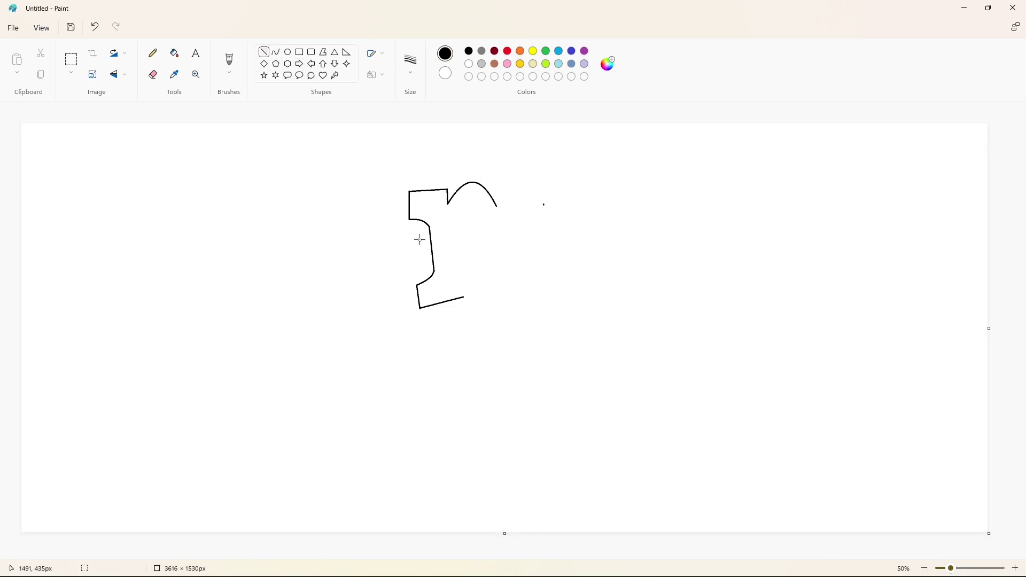
left_click(487, 276)
left_click(276, 52)
left_click_drag(463, 242, 476, 274)
left_click_drag(469, 259, 462, 199)
left_click_drag(478, 208, 480, 208)
- Draw the flat base of the m's middle stem and the curved inner arch of the second hump
left_click(264, 51)
left_click(275, 52)
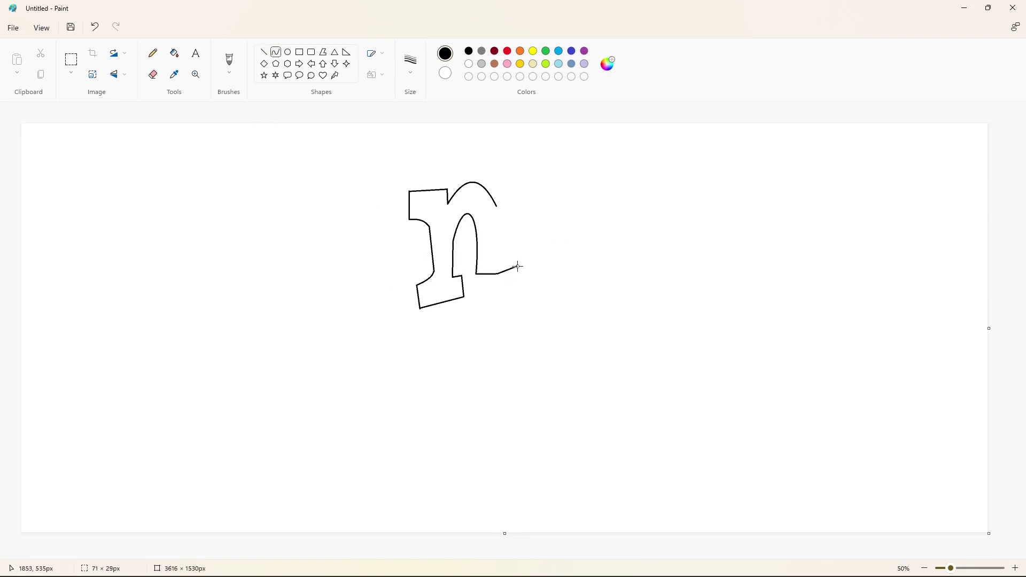
left_click_drag(517, 266, 528, 267)
left_click_drag(512, 266, 497, 203)
left_click(536, 213)
- Outline the m's right foot with straight edges on its inner side, base and outer side
left_click(263, 52)
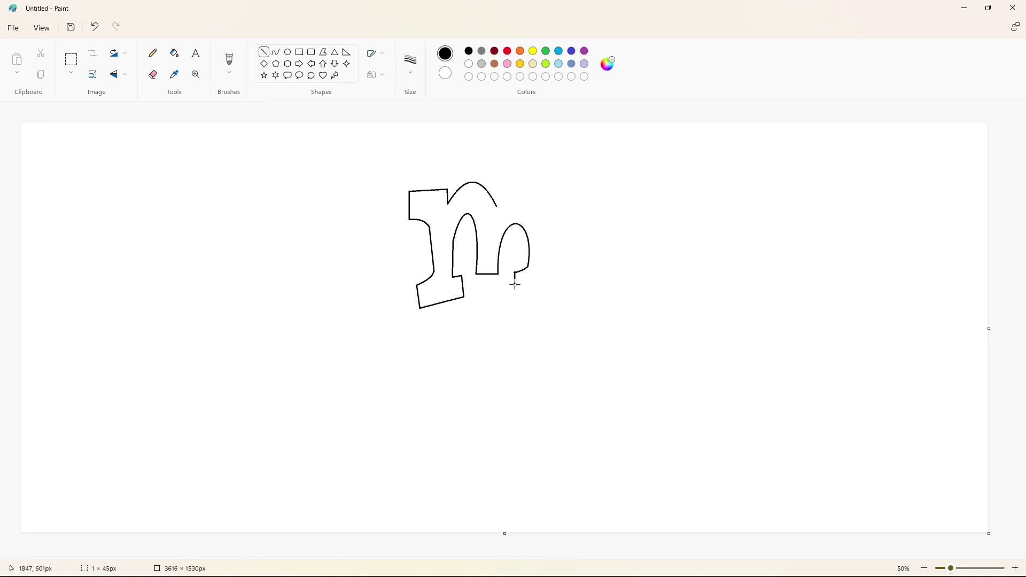
left_click_drag(515, 296, 583, 294)
left_click(276, 52)
mouse_move(499, 207)
left_mouse_down()
mouse_move(549, 267)
mouse_move(519, 162)
left_mouse_up()
left_click_drag(528, 186, 562, 187)
key("ctrl+z")
left_click_drag(496, 206, 546, 267)
left_click_drag(520, 175, 560, 178)
key("ctrl+z")
- Draw the curved outer arch of the m's second hump and close the outer edge of its right stem
left_click_drag(495, 205, 548, 220)
left_click_drag(523, 212, 517, 179)
left_click_drag(537, 187, 553, 180)
left_click(596, 220)
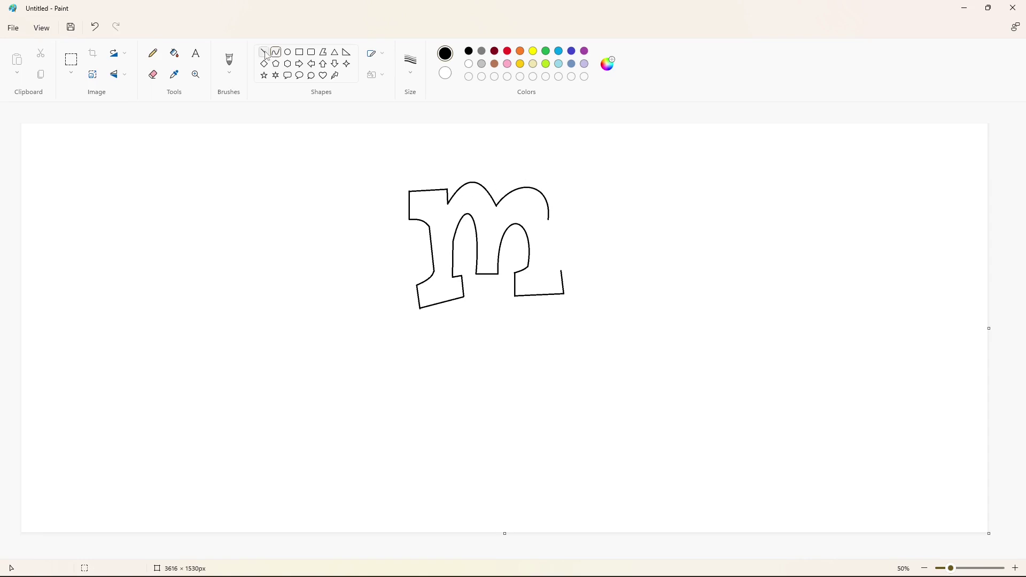
mouse_move(549, 219)
left_mouse_down()
mouse_move(548, 269)
mouse_move(562, 271)
left_mouse_up()
- Draw the left side of an r beside the m, with a square upper serif, straight stem edge and rounded foot
left_click(263, 52)
left_click(276, 52)
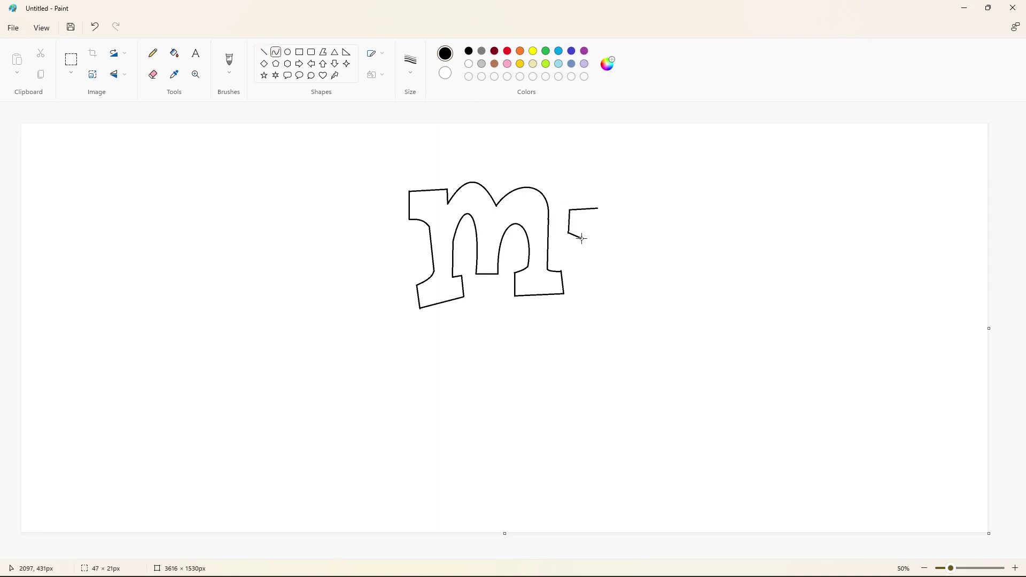
left_click(264, 52)
left_click(276, 52)
double_click(567, 294)
left_click(623, 295)
left_click(264, 52)
left_click_drag(598, 292, 611, 292)
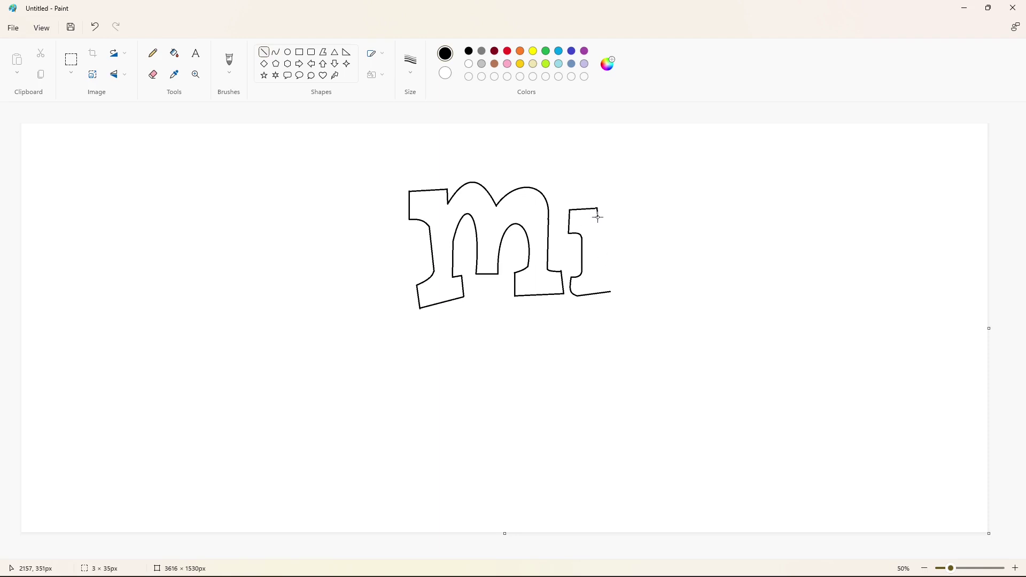
- Draw the r's rounded outer hook, curving from the upper serif around to the hook's tip
mouse_move(597, 216)
left_mouse_down()
mouse_move(618, 248)
mouse_move(621, 220)
mouse_move(618, 249)
left_mouse_up()
key("ctrl+z")
left_click(276, 52)
left_click_drag(617, 202, 619, 177)
left_click_drag(631, 191, 664, 235)
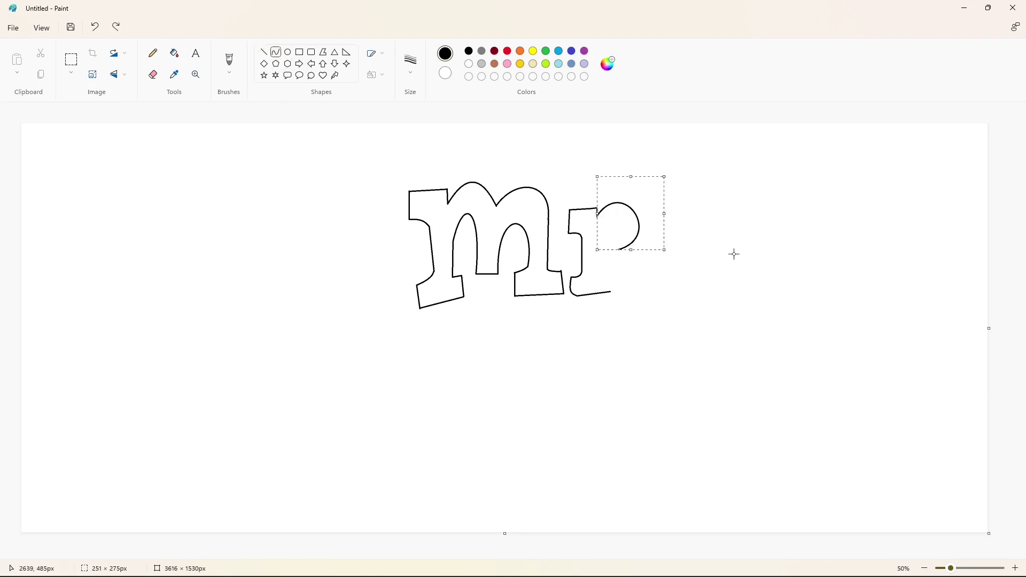
left_click(733, 254)
- Draw the r's inner hook curves and close the outline along the stem's right edge and foot
left_click(264, 51)
left_click(276, 52)
left_click_drag(603, 238, 639, 212)
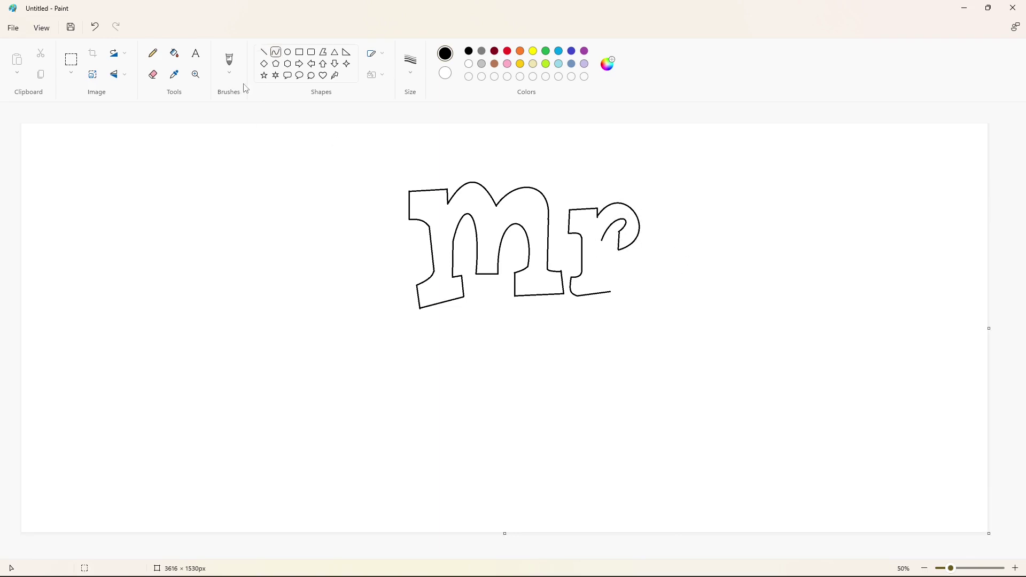
left_click(264, 52)
left_click_drag(599, 273, 611, 273)
left_click(586, 283)
left_click(644, 283)
- Draw a capital B below the m, with its upper serif, straight stem edge, curved upper bowl and lower left foot
mouse_move(337, 323)
left_mouse_down()
mouse_move(352, 318)
mouse_move(348, 385)
left_mouse_up()
left_click(276, 52)
mouse_move(338, 300)
left_mouse_down()
mouse_move(396, 358)
mouse_move(396, 284)
mouse_move(410, 261)
left_mouse_up()
mouse_move(417, 266)
left_mouse_down()
mouse_move(440, 328)
mouse_move(424, 371)
left_mouse_up()
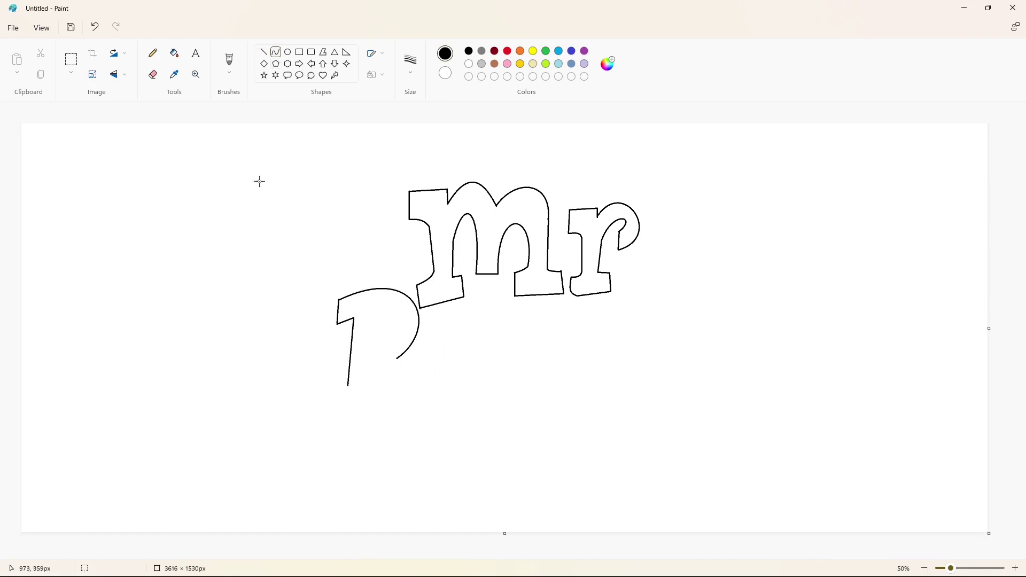
left_click(264, 52)
left_click(276, 52)
mouse_move(396, 357)
left_mouse_down()
mouse_move(403, 437)
mouse_move(433, 421)
mouse_move(421, 371)
mouse_move(414, 396)
mouse_move(396, 355)
mouse_move(403, 436)
mouse_move(431, 385)
mouse_move(426, 433)
mouse_move(334, 417)
mouse_move(380, 438)
mouse_move(406, 435)
mouse_move(334, 418)
left_mouse_up()
key("ctrl+z")
key("ctrl+z")
mouse_move(373, 382)
left_mouse_down()
mouse_move(441, 402)
mouse_move(460, 393)
left_mouse_up()
left_click_drag(417, 433, 409, 481)
key("ctrl+z")
mouse_move(400, 356)
left_mouse_down()
mouse_move(381, 436)
mouse_move(422, 450)
left_mouse_up()
key("ctrl+z")
- Draw the B's lower outer bowl as a curve from the waist to the bottom of the foot
mouse_move(400, 357)
left_mouse_down()
mouse_move(382, 428)
mouse_move(431, 383)
mouse_move(425, 455)
mouse_move(339, 422)
left_mouse_up()
left_click(444, 437)
left_click(539, 415)
- Draw a straight edge inside the B and curve the rounded upper counter from it
left_click(263, 51)
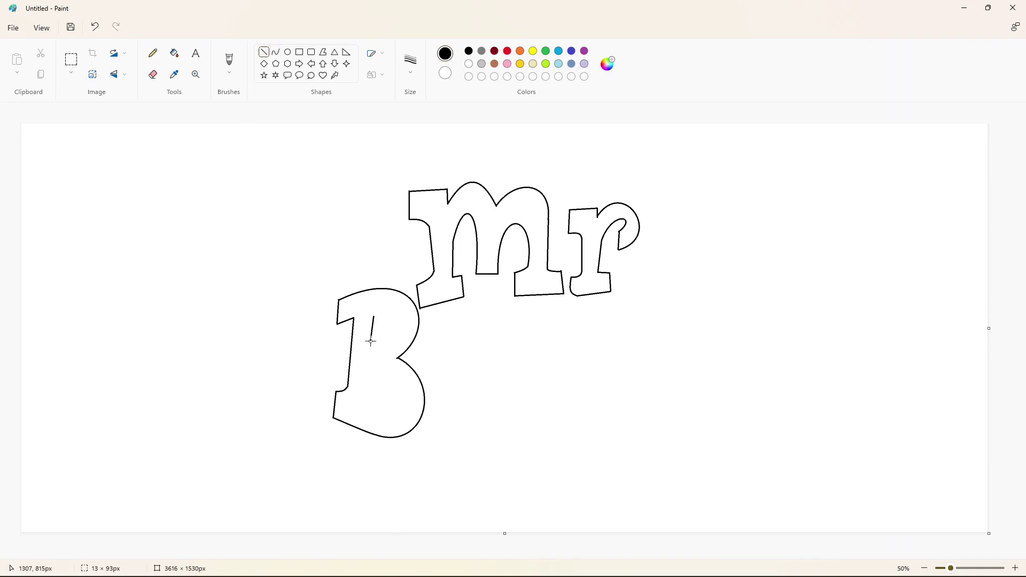
left_click_drag(371, 341, 366, 398)
left_click_drag(373, 318, 371, 342)
left_click_drag(378, 337, 410, 311)
left_click(405, 350)
left_click(458, 356)
mouse_move(369, 369)
left_mouse_down()
mouse_move(367, 399)
mouse_move(390, 372)
mouse_move(367, 398)
mouse_move(416, 394)
left_mouse_up()
left_click(411, 379)
left_click(419, 434)
key("ctrl+z")
- Draw the B's lower counter with a short straight upper edge and a rounded curve down to the inner stem line
left_click(264, 51)
left_click(276, 52)
left_click(391, 385)
left_click_drag(415, 422, 402, 431)
- Remove the line joining the B's two counters by covering it in white
left_click(1014, 568)
left_click_drag(438, 555, 632, 552)
scroll(590, 487, "down", 3)
left_click(264, 52)
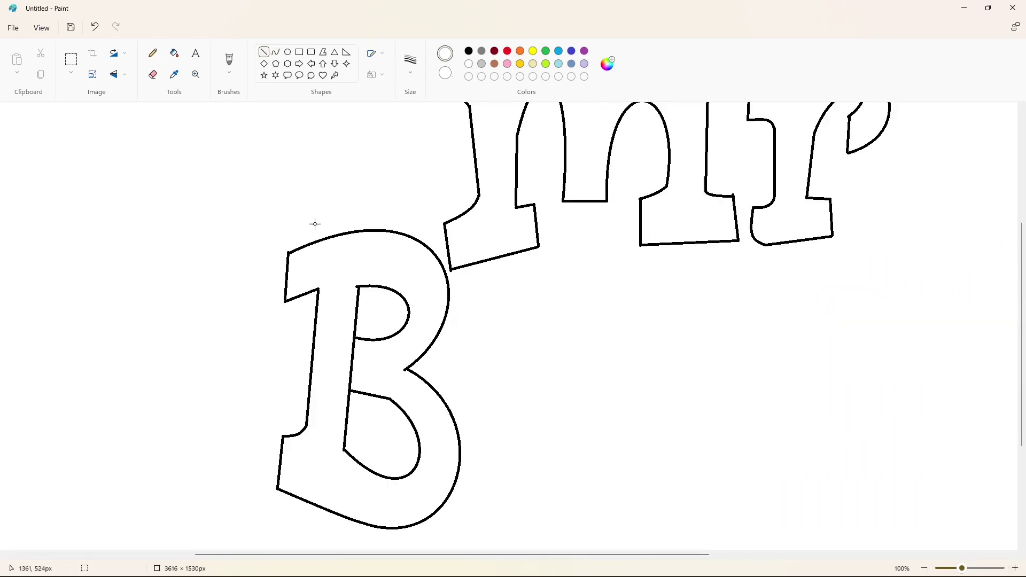
left_click(174, 53)
left_click(351, 364)
left_click(924, 568)
- Draw the large outer curve of an e beside the B in black, open on its right side
left_click(275, 52)
left_click(469, 51)
mouse_move(506, 342)
left_mouse_down()
mouse_move(437, 388)
mouse_move(427, 367)
mouse_move(495, 413)
mouse_move(423, 396)
mouse_move(433, 436)
mouse_move(424, 436)
left_mouse_up()
left_click(486, 292)
left_click(439, 307)
left_click(619, 455)
left_click(263, 52)
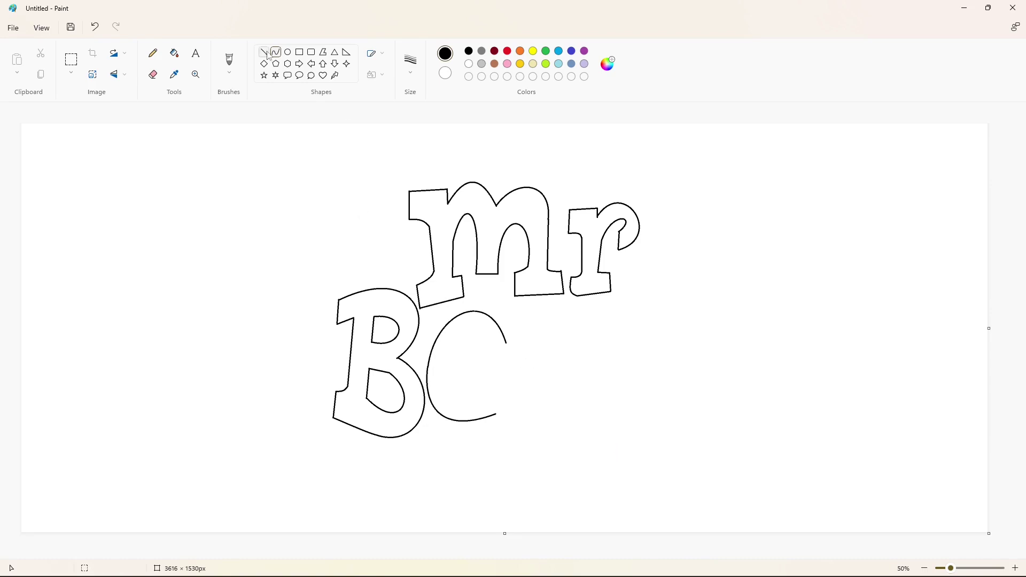
left_click_drag(456, 385, 506, 342)
key("ctrl+z")
- Draw the slanted, slightly curved underside of the e's crossbar from its right tip to the inside of the bowl
left_click(275, 52)
mouse_move(456, 386)
left_mouse_down()
mouse_move(506, 342)
mouse_move(462, 371)
mouse_move(461, 400)
mouse_move(495, 394)
mouse_move(495, 403)
left_mouse_up()
left_click(486, 362)
left_click(551, 383)
- Draw the e's lower inner edge and join it to the end of the outer curve
left_click(263, 51)
left_click(275, 52)
left_click(480, 398)
left_click(481, 399)
left_click(539, 381)
- Draw the e's small enclosed counter with straight edges and a curved top
left_click(265, 53)
mouse_move(453, 364)
left_mouse_down()
mouse_move(476, 346)
mouse_move(453, 363)
mouse_move(452, 346)
left_mouse_up()
left_click(275, 51)
left_click(526, 362)
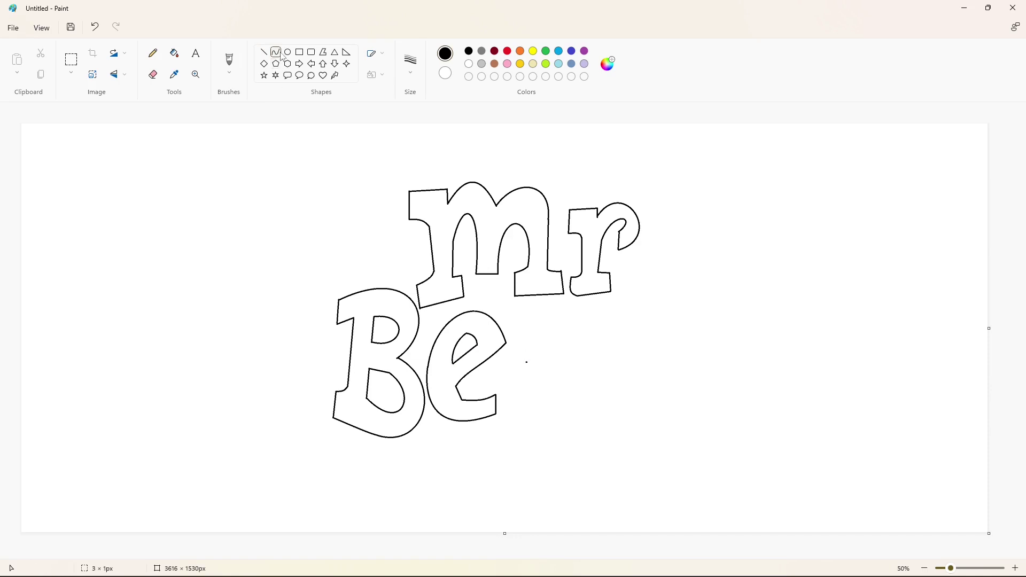
- Draw the upper curl and rounded top of an a beside the e
left_click_drag(527, 353, 527, 354)
left_click_drag(545, 342, 534, 308)
left_click_drag(522, 337, 546, 300)
left_click(621, 355)
mouse_move(566, 307)
left_mouse_down()
mouse_move(572, 297)
mouse_move(574, 416)
mouse_move(584, 395)
left_mouse_up()
left_click(618, 346)
- Draw the straight right edge of the a's stem and the small rounded tail at its lower end
left_click(263, 53)
left_click(276, 52)
left_click_drag(584, 404, 593, 405)
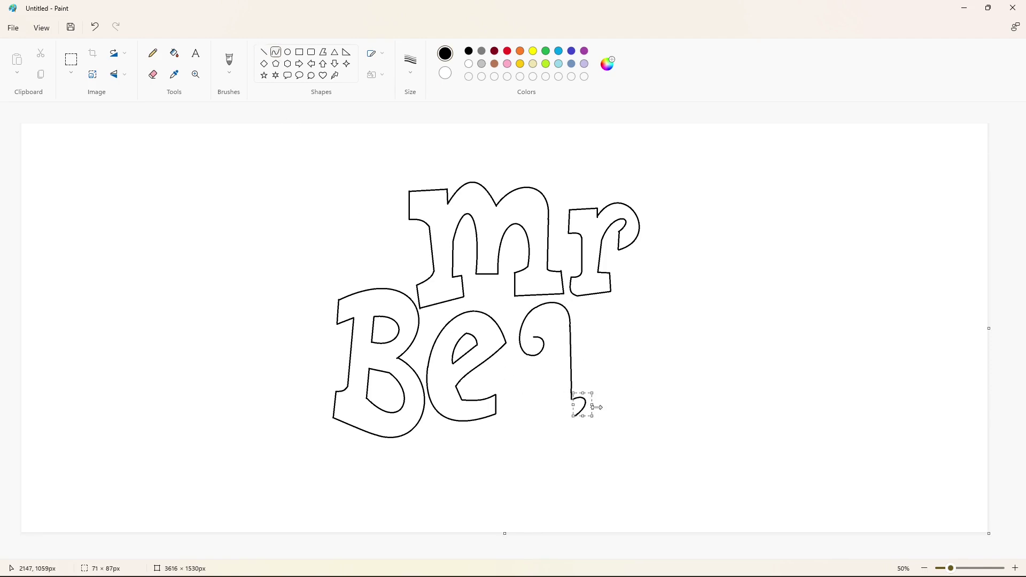
left_click(640, 404)
- Draw the inner curve of the a's upper curl and the straight inner stem edge down to the bowl
left_click_drag(547, 330, 528, 324)
mouse_move(538, 321)
left_mouse_down()
mouse_move(549, 306)
mouse_move(557, 363)
mouse_move(523, 424)
left_mouse_up()
left_click(624, 332)
left_click(263, 52)
- Draw the rounded left side of the a's lower bowl
left_click(276, 52)
left_click_drag(524, 388, 492, 419)
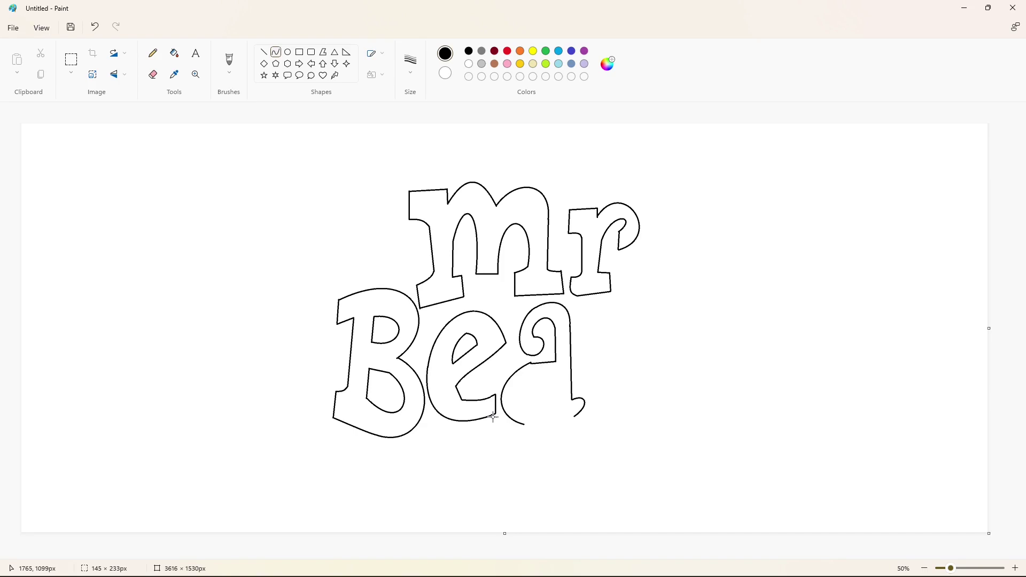
left_click(627, 386)
- Draw the curved bottom edge of the a's bowl up towards the stem
key("ctrl+z")
mouse_move(524, 371)
left_mouse_down()
mouse_move(501, 396)
mouse_move(510, 373)
mouse_move(549, 414)
left_mouse_up()
left_click(609, 409)
mouse_move(512, 402)
left_mouse_down()
mouse_move(499, 423)
mouse_move(526, 434)
mouse_move(508, 421)
mouse_move(548, 415)
mouse_move(530, 427)
mouse_move(541, 415)
mouse_move(558, 427)
mouse_move(574, 416)
mouse_move(566, 419)
left_mouse_up()
key("ctrl+z")
left_click(609, 413)
left_click(621, 410)
- Close the a's outline with a pointed notch and a short curve joining the bowl to the tail
left_click(263, 52)
left_click(595, 429)
left_click(275, 52)
left_click(603, 431)
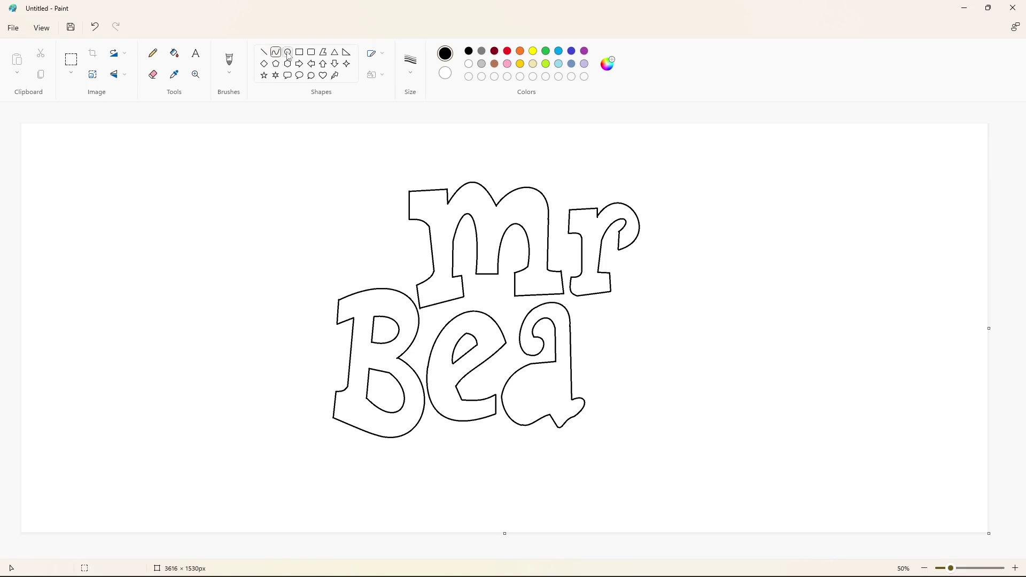
- Draw a small horizontal oval inside the a's lower bowl as its counter
left_click(289, 52)
left_click_drag(521, 381, 554, 401)
left_click(591, 412)
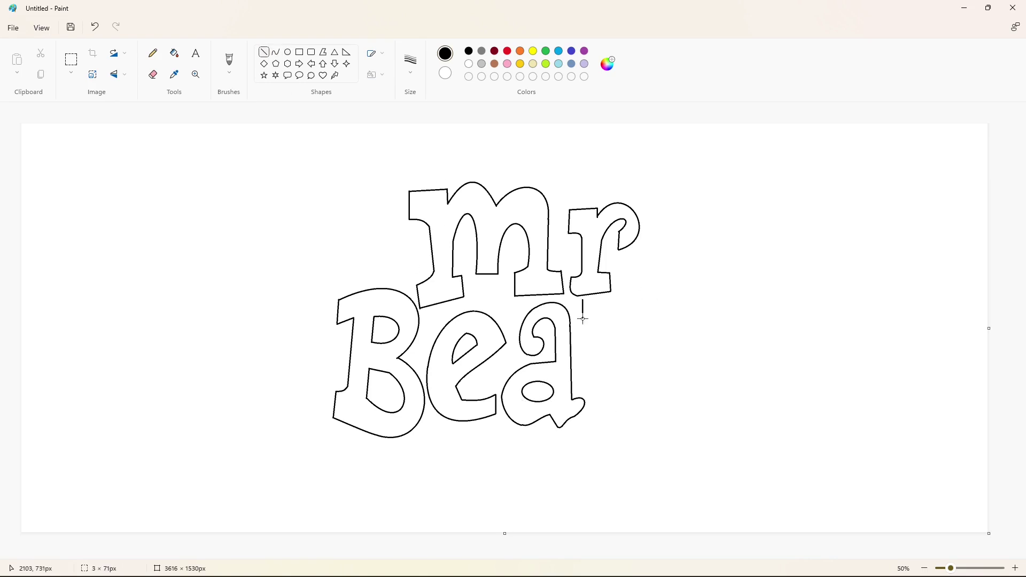
- Draw the upper left serif and slightly curved left stem edge of another letter beside the a
mouse_move(583, 301)
left_mouse_down()
mouse_move(617, 300)
mouse_move(595, 371)
left_mouse_up()
left_click(662, 311)
left_click(276, 51)
left_click_drag(596, 329, 601, 328)
left_click(627, 339)
- Draw the new letter's squared left foot and its straight top serif edge
left_click(264, 52)
mouse_move(581, 375)
left_mouse_down()
mouse_move(580, 386)
mouse_move(624, 389)
left_mouse_up()
left_click(275, 52)
left_click(591, 392)
left_click(613, 389)
left_click(264, 52)
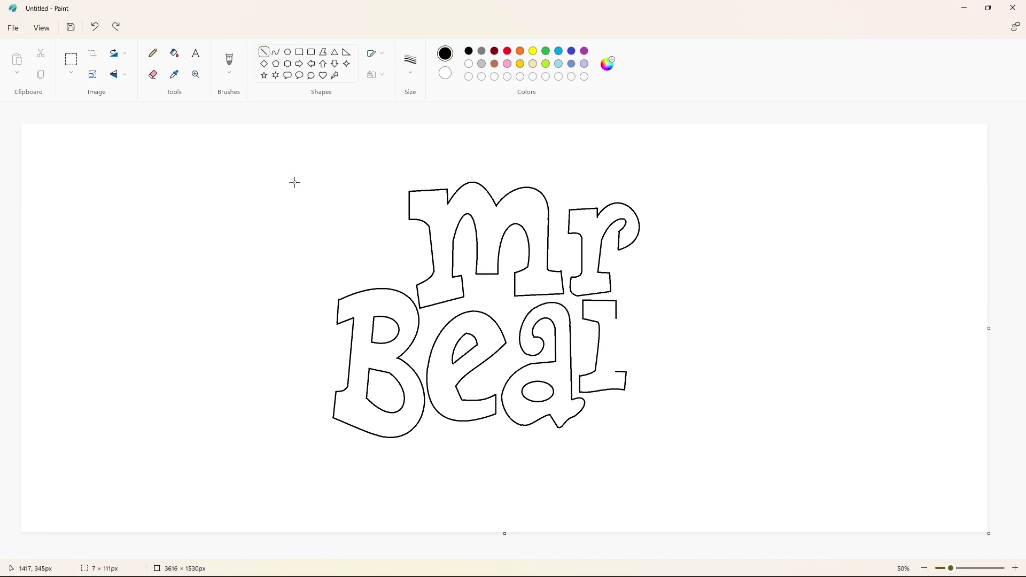
- Undo the last short line and draw the n's inner stem edge, rounded top arch and straight outer edge of its second stem
key("ctrl+z")
left_click(616, 357)
left_click(611, 369)
mouse_move(616, 318)
left_mouse_down()
mouse_move(662, 330)
mouse_move(630, 293)
mouse_move(662, 293)
left_mouse_up()
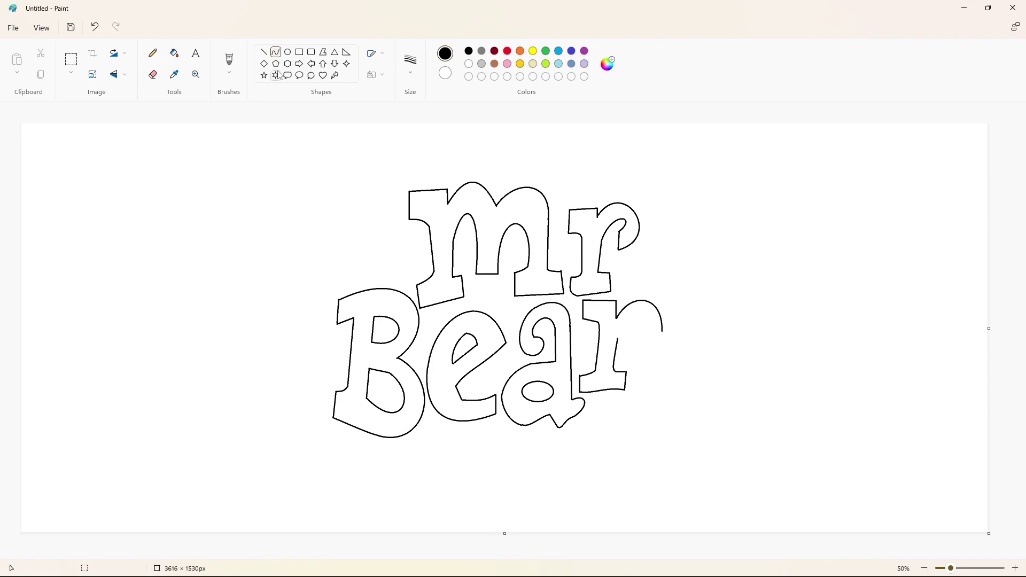
left_click(264, 51)
left_click_drag(662, 330, 657, 386)
- Draw the n's inner arch and slanted right foot, closing the letter's outline with a short curve
left_click(276, 52)
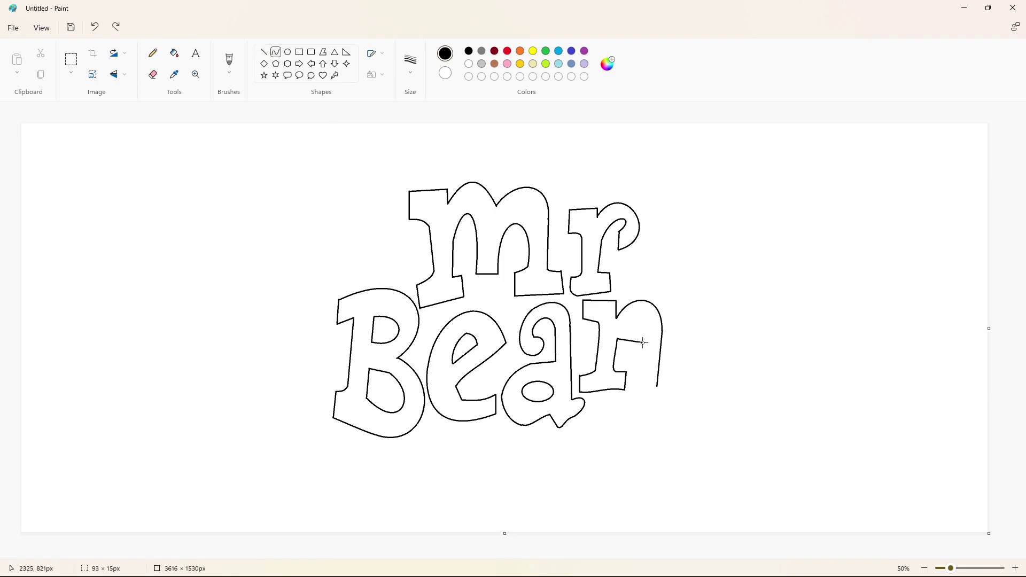
mouse_move(644, 342)
left_mouse_down()
mouse_move(646, 318)
mouse_move(623, 318)
mouse_move(638, 393)
mouse_move(664, 415)
mouse_move(672, 400)
left_mouse_up()
left_click(263, 51)
left_click(725, 362)
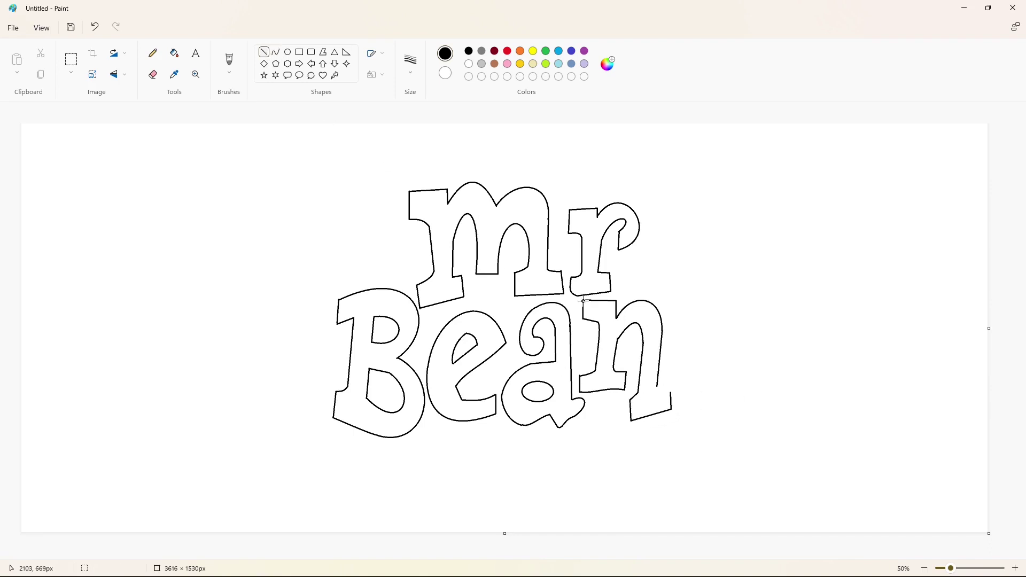
left_click(276, 52)
left_click(661, 394)
- Draw a gently bowed curve above the title and a curved left side joined by a rounded corner as a surrounding frame
left_click_drag(344, 176, 658, 162)
left_click_drag(448, 164, 553, 154)
left_click(671, 276)
mouse_move(344, 176)
left_mouse_down()
mouse_move(309, 214)
mouse_move(315, 186)
mouse_move(309, 390)
left_mouse_up()
left_click_drag(307, 250, 302, 243)
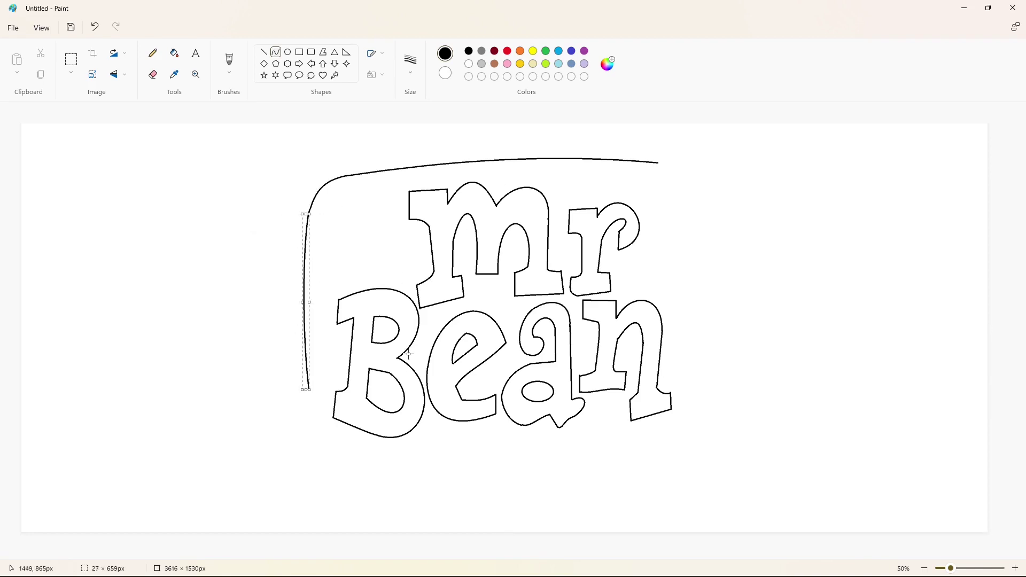
- Round the frame's lower left corner with a curve running below the B, redoing the faulty attempt
left_click(411, 350)
left_click_drag(310, 390, 356, 450)
mouse_move(329, 415)
left_mouse_down()
mouse_move(315, 412)
mouse_move(373, 450)
mouse_move(330, 440)
left_mouse_up()
left_click(325, 435)
left_click(478, 430)
key("ctrl+z")
left_click(387, 456)
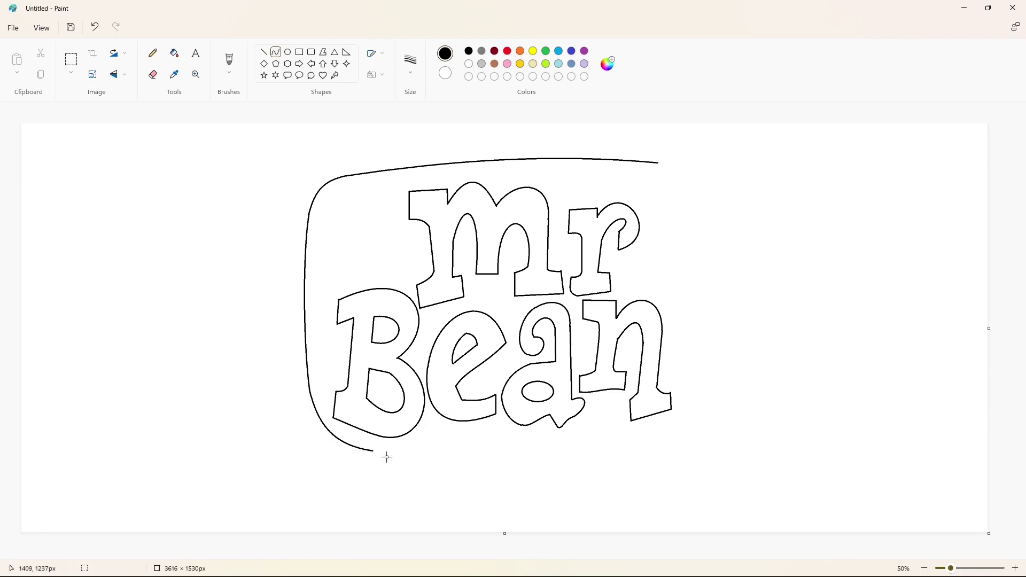
- Close the frame with bowed bottom and right edges and rounded corners
left_click_drag(374, 451, 650, 476)
left_click_drag(453, 458, 527, 475)
mouse_move(650, 476)
left_mouse_down()
mouse_move(710, 425)
mouse_move(696, 467)
mouse_move(712, 436)
mouse_move(689, 184)
left_mouse_up()
mouse_move(700, 305)
left_mouse_down()
mouse_move(719, 355)
mouse_move(717, 267)
left_mouse_up()
mouse_move(689, 184)
left_mouse_down()
mouse_move(659, 162)
mouse_move(680, 167)
left_mouse_up()
left_click(759, 234)
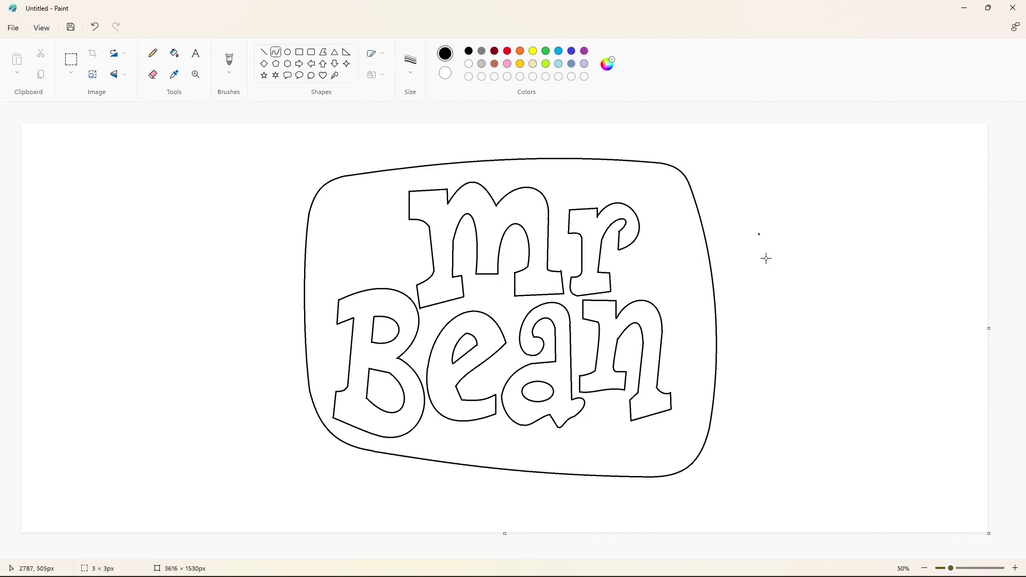
- Fill all the Mr Bean letters with black so their outlines and interiors merge
left_click(174, 53)
left_click(433, 209)
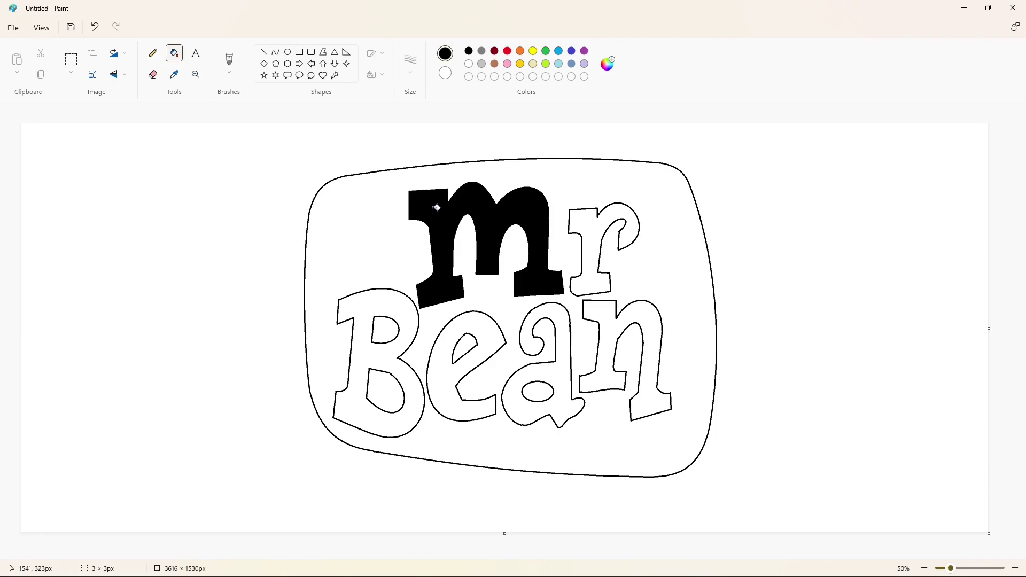
left_click(593, 252)
left_click(406, 347)
left_click(439, 374)
left_click(557, 372)
left_click(642, 363)
- Recolor every letter of the Mr Bean title purple
left_click(583, 51)
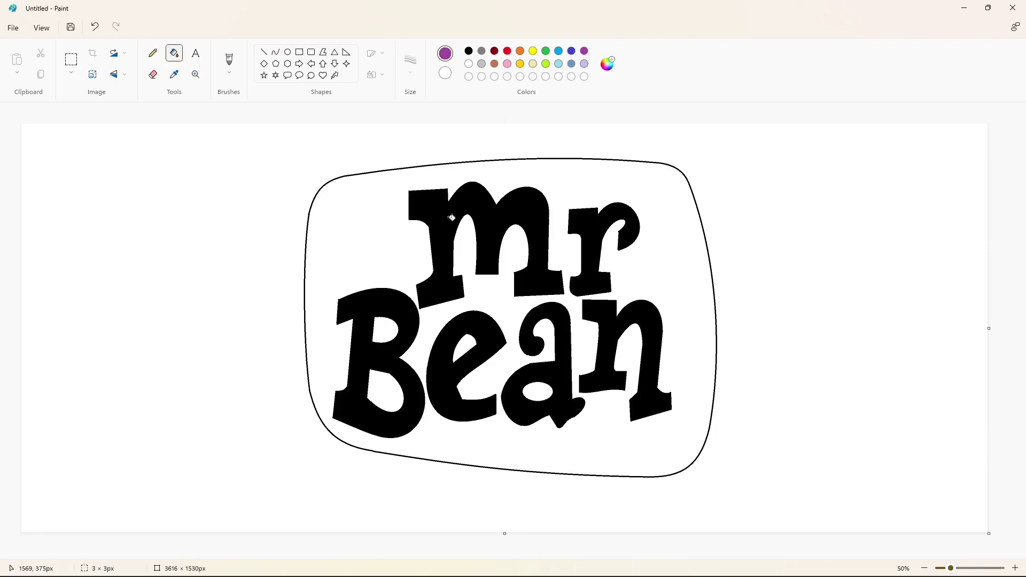
left_click(451, 224)
left_click(593, 252)
left_click(645, 313)
left_click(555, 321)
left_click(470, 325)
left_click(409, 326)
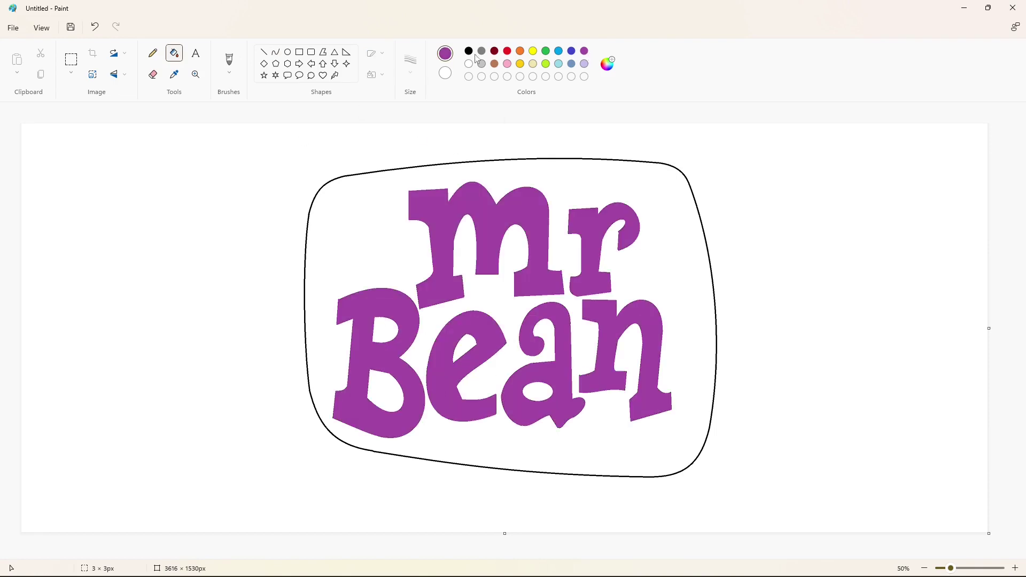
- Copy the framed title, widen the canvas to about double, and paste a duplicate in the new blank area
left_click(468, 51)
left_click(71, 59)
scroll(377, 274, "down", 2)
left_click_drag(73, 127, 424, 313)
key("ctrl+c")
left_click(502, 229)
left_click_drag(505, 225, 963, 225)
key("ctrl+v")
left_click_drag(220, 193, 604, 201)
left_click(656, 413)
- Erase the duplicate's frame by filling its outline white, and copy the remaining purple letters
scroll(656, 413, "up", 2)
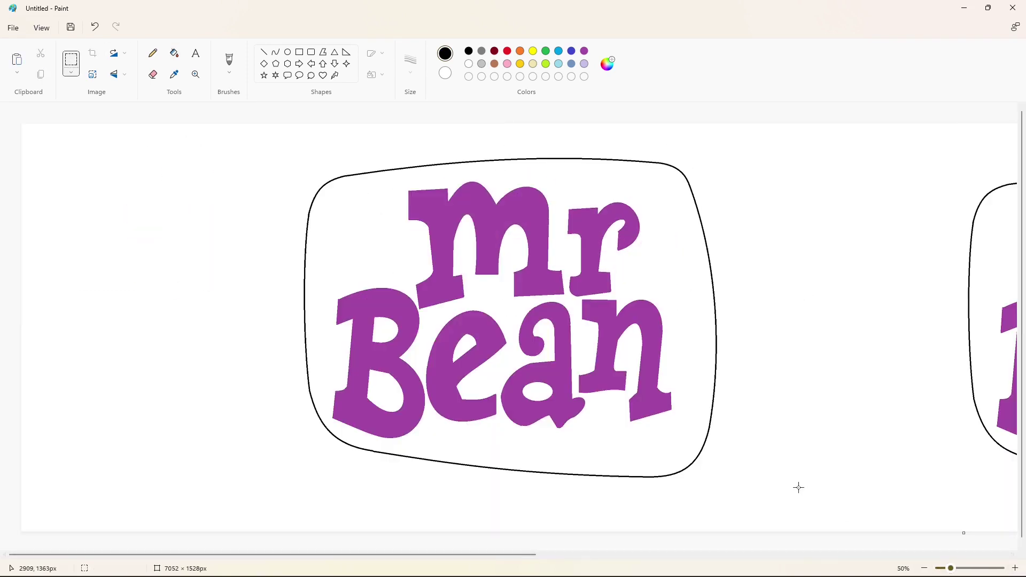
left_click(924, 568)
left_click(174, 53)
left_click(469, 63)
left_click(1015, 568)
left_click(833, 555)
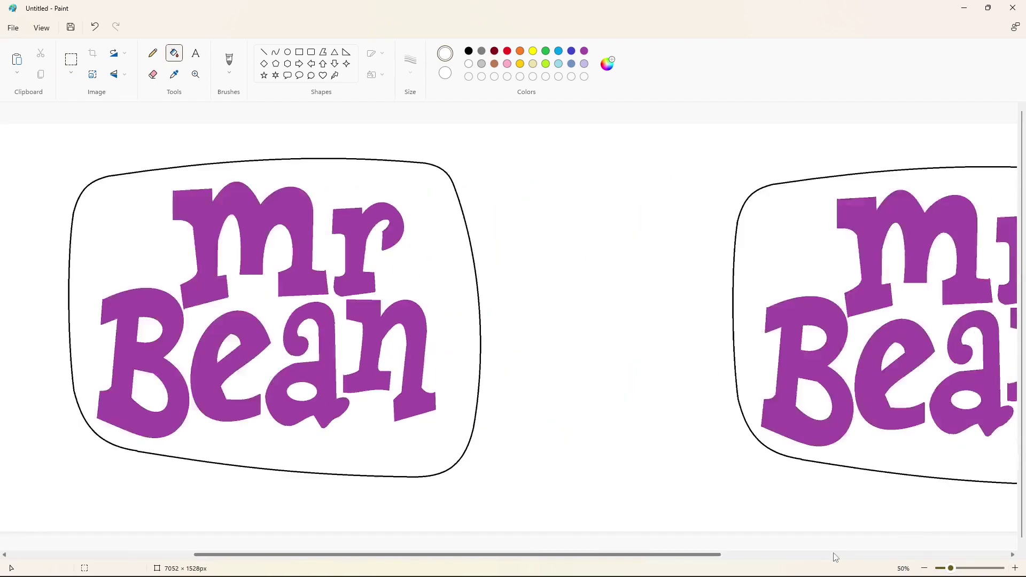
left_click(668, 360)
left_click(71, 59)
left_click_drag(133, 142, 737, 490)
key("Escape")
- Fill the letters inside the original frame with black to serve as the shadow
left_click_drag(774, 555, 406, 554)
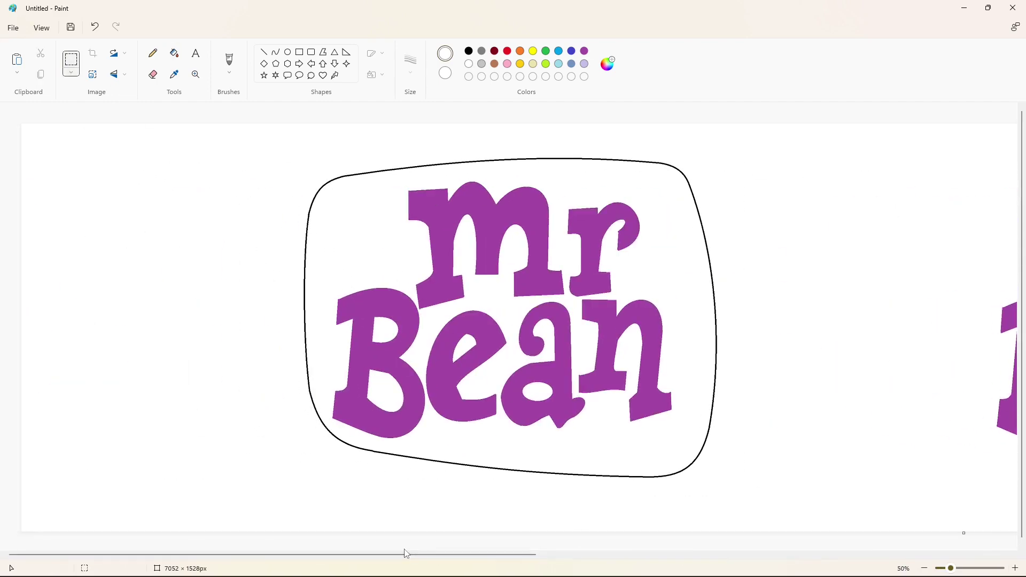
left_click(174, 53)
left_click(469, 50)
left_click(438, 251)
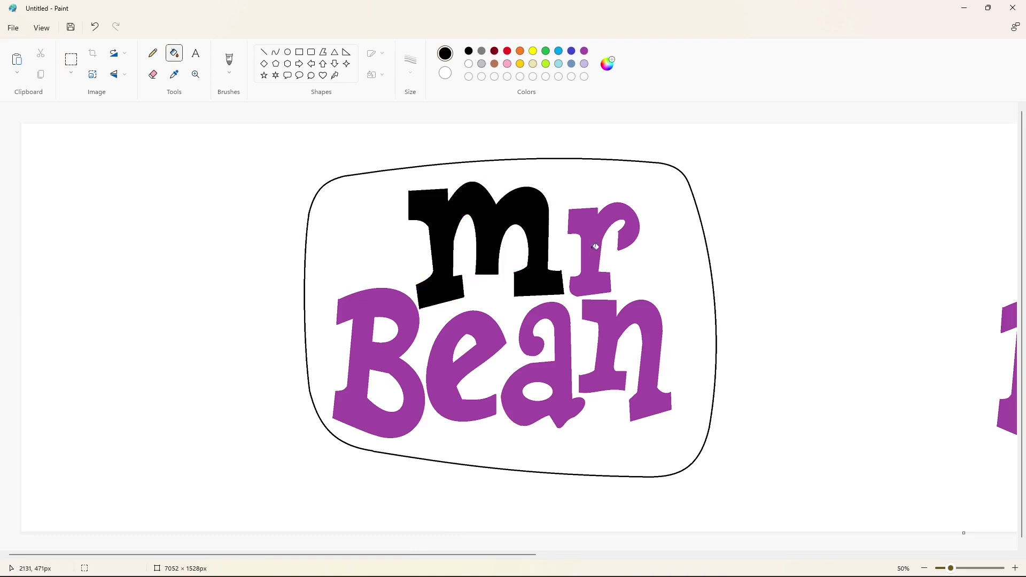
left_click(593, 245)
left_click(353, 374)
left_click(444, 374)
left_click(601, 358)
- Paste the purple letters over the black ones, offset slightly up and left to leave a drop shadow
key("ctrl+v")
left_click_drag(289, 292, 442, 298)
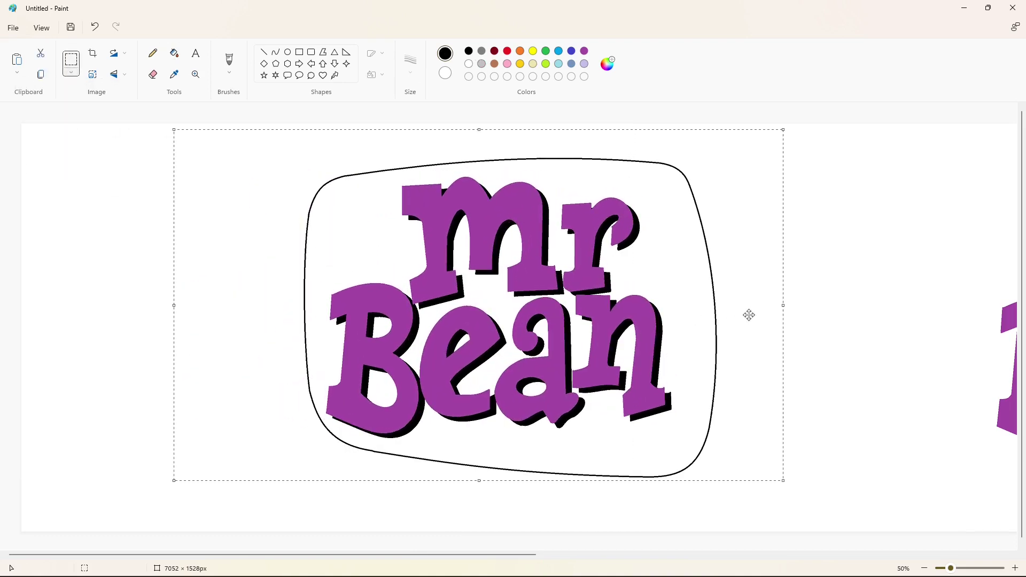
- Erase the spare unframed purple letters by filling each one white
left_click_drag(532, 555, 855, 556)
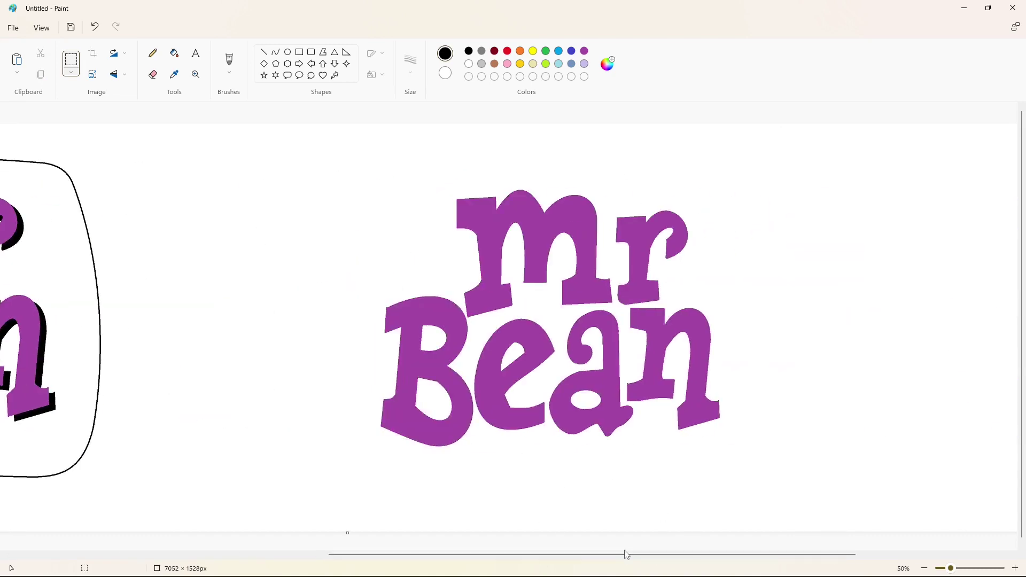
left_click(174, 53)
left_click(468, 63)
left_click(481, 211)
left_click(637, 256)
left_click(651, 347)
left_click(606, 369)
left_click(534, 351)
left_click(454, 346)
- Copy the framed, shadowed logo and paste a duplicate in the empty right half of the canvas
left_click_drag(537, 555, 259, 556)
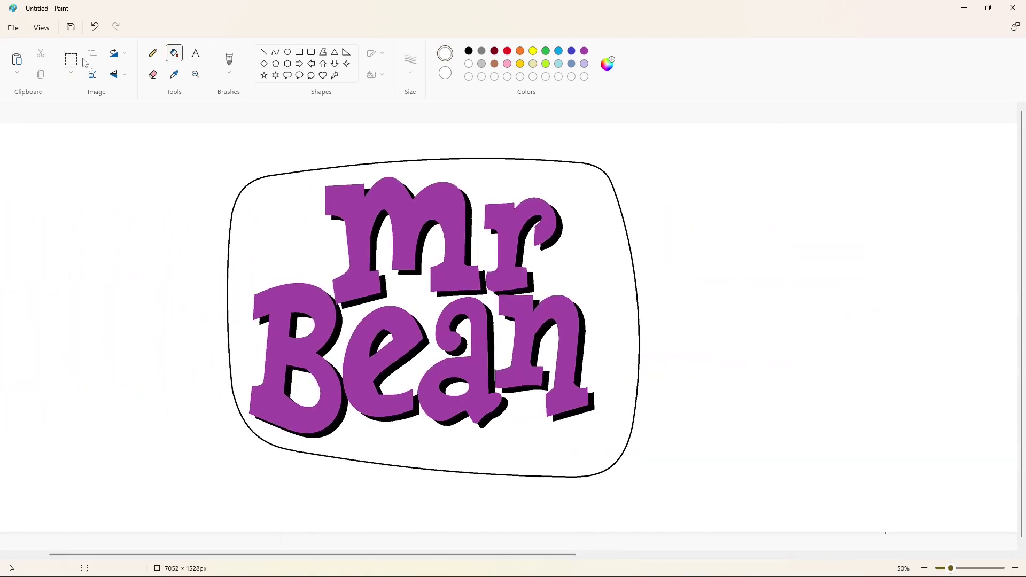
left_click(72, 59)
left_click_drag(142, 138, 708, 517)
left_click(685, 555)
key("ctrl+v")
left_click_drag(460, 374, 601, 393)
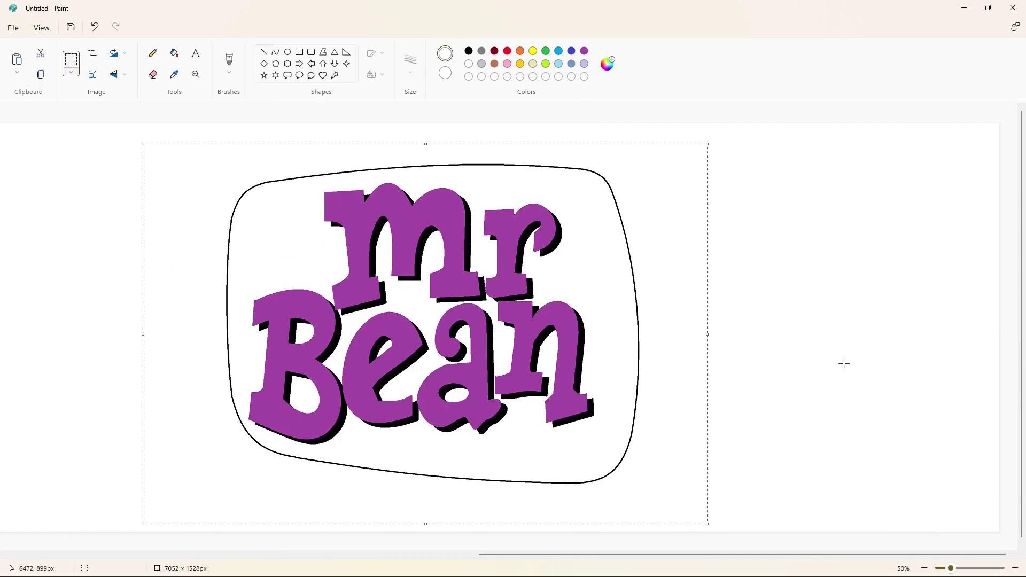
left_click(842, 363)
- Fill the duplicate's purple letters black so they merge with their shadows
left_click(174, 52)
left_click(468, 50)
left_click(406, 240)
left_click(505, 251)
left_click(561, 352)
left_click(478, 352)
left_click(363, 369)
left_click(278, 353)
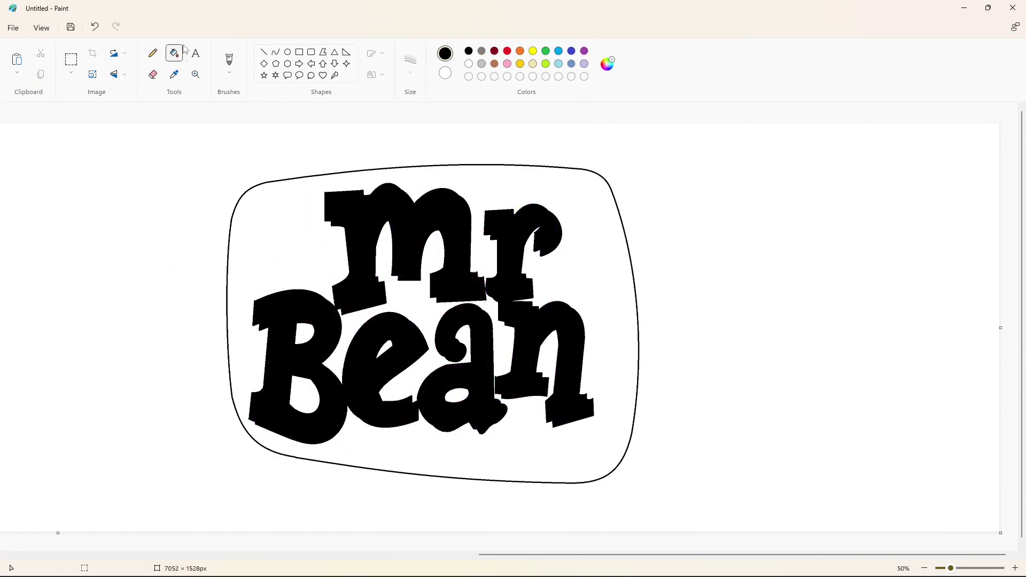
- Clear the duplicate's black letters with white, and copy its empty frame
left_click(468, 63)
left_click_drag(591, 455, 708, 516)
left_click_drag(774, 555, 336, 556)
- Try placing the empty frame over the logo, and erase the logo's original frame outline with white
key("ctrl+v")
left_click_drag(320, 289, 466, 300)
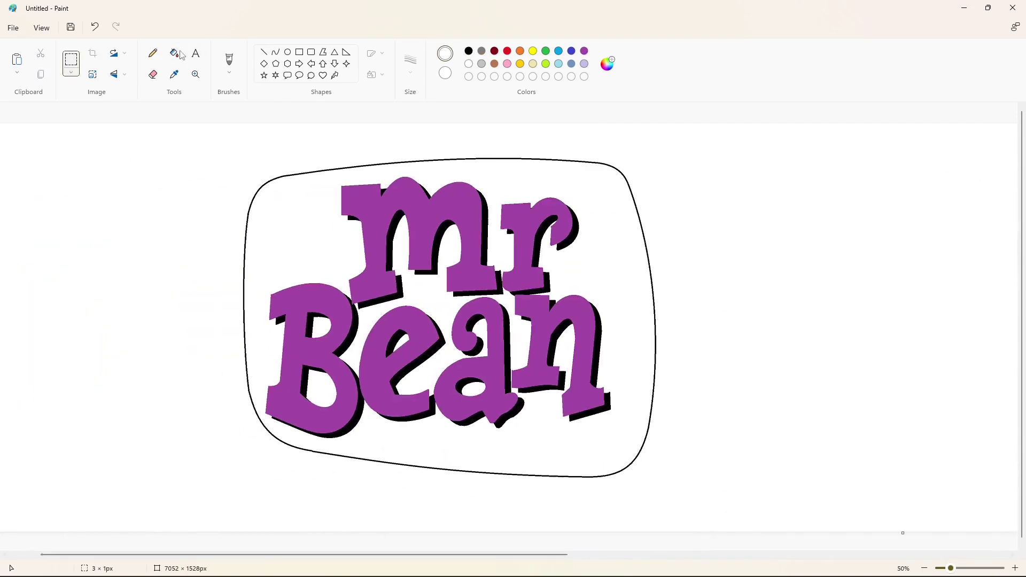
left_click(174, 52)
left_click(647, 253)
- Paste the empty frame around the shadowed letters and nudge it slightly left to center them
key("ctrl+v")
left_click_drag(323, 284, 469, 297)
key("Left")
key("Left")
key("Left")
key("Left")
key("Left")
key("Left")
key("Left")
key("Left")
key("Left")
key("Left")
key("Left")
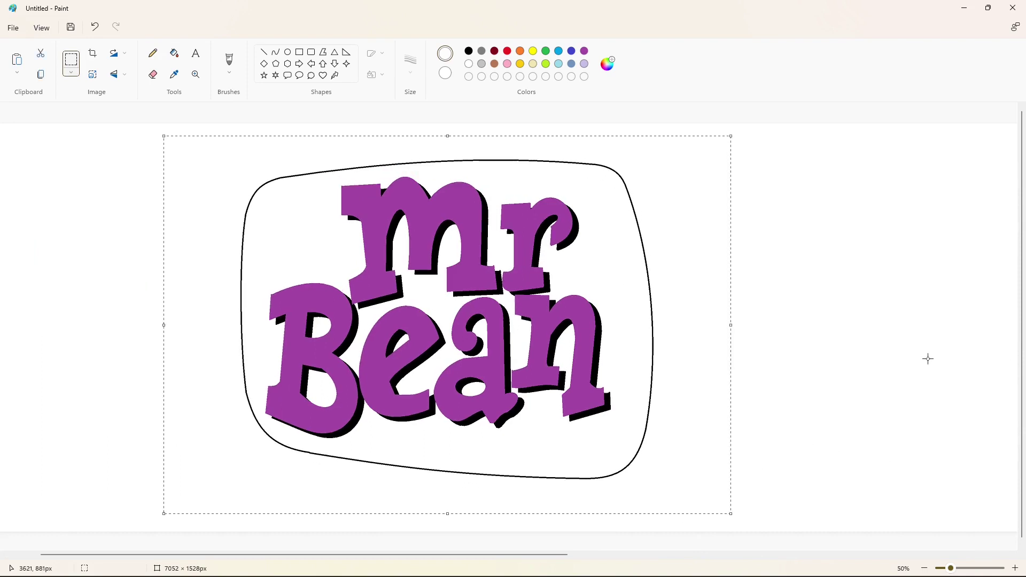
left_click(926, 358)
- Narrow the canvas to about 3594 px wide, cutting off the spare empty frame
left_click_drag(547, 555, 950, 555)
scroll(871, 424, "down", 1)
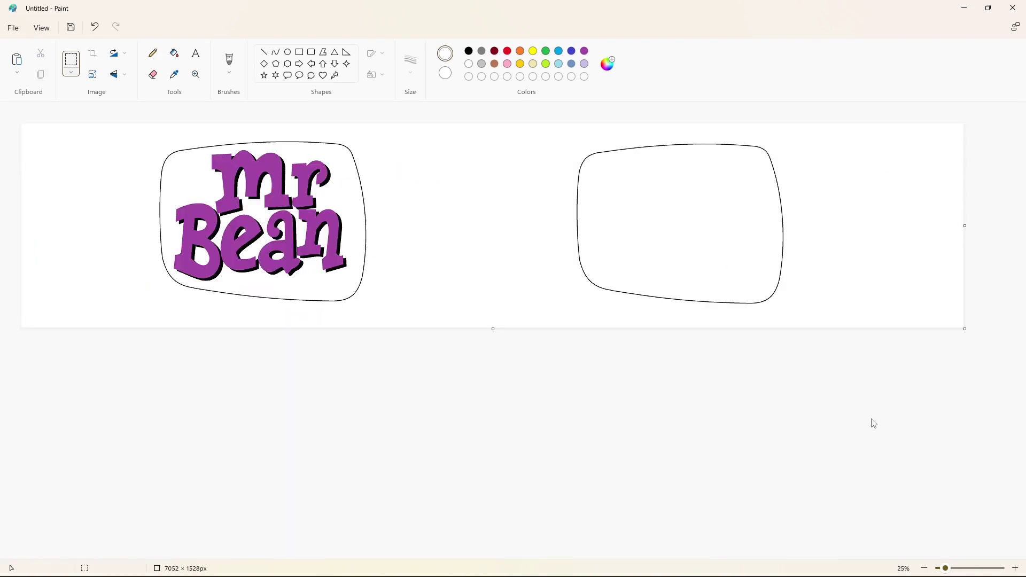
left_click_drag(965, 225, 450, 240)
scroll(881, 374, "up", 1)
left_click_drag(878, 327, 983, 326)
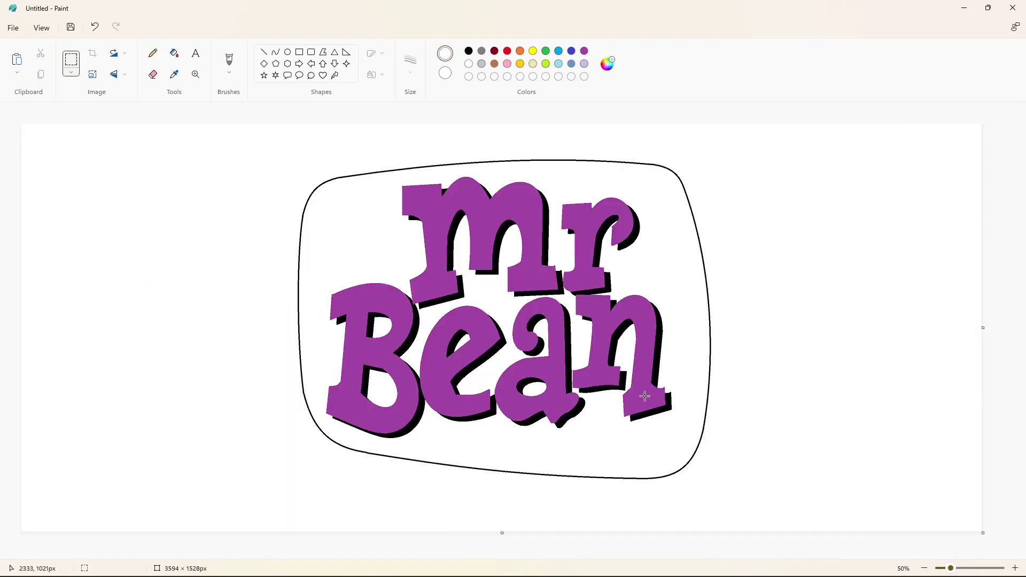
- Draw a small black TM mark with 8 px straight lines beside the n's right foot
scroll(644, 396, "up", 2)
scroll(726, 471, "right", 10)
scroll(726, 470, "down", 3)
left_click(264, 52)
left_click(410, 60)
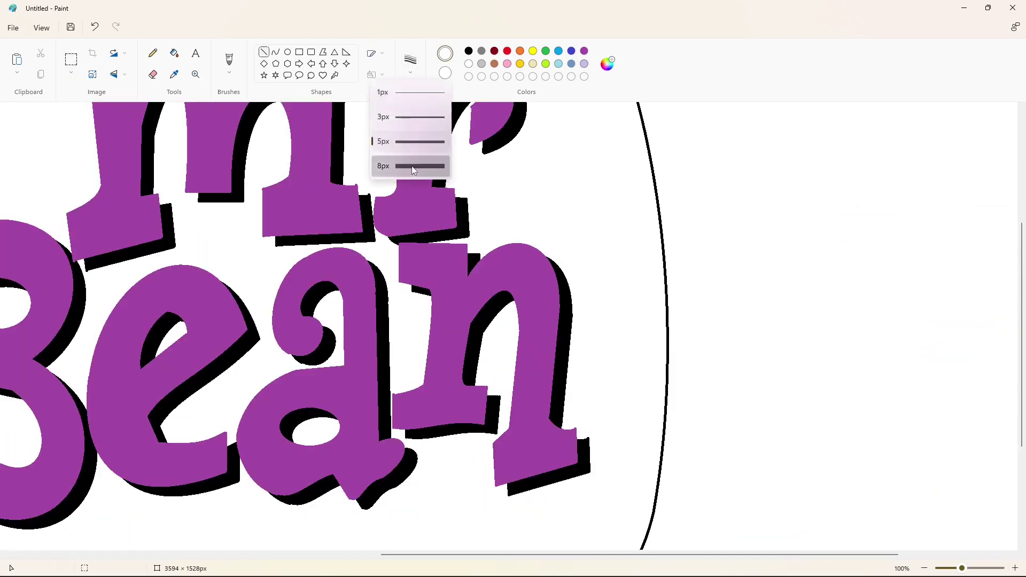
left_click(412, 163)
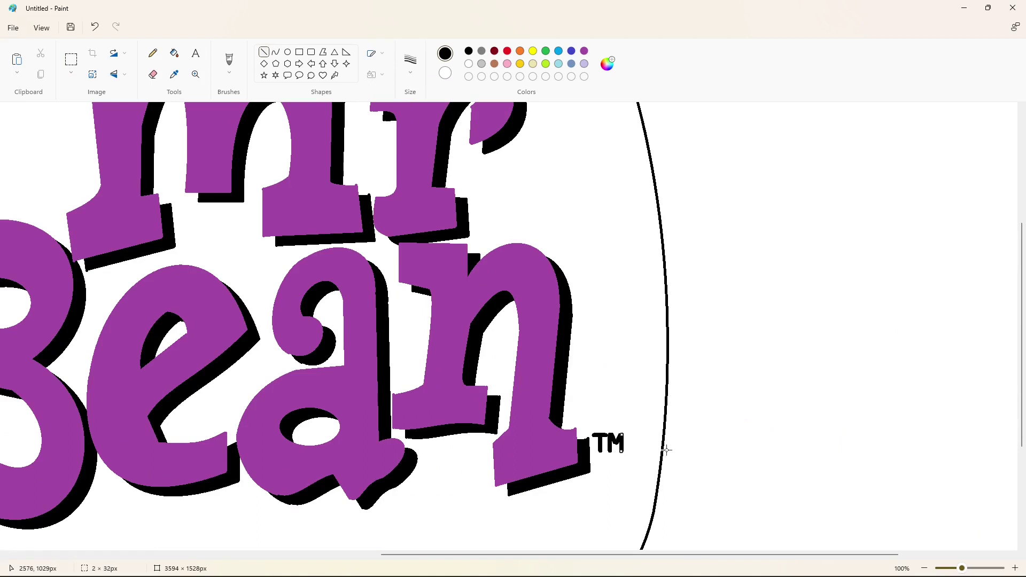
- Fill the frame's background, its outline and the openings inside the letters with indigo blue
scroll(783, 495, "down", 2)
left_click(175, 53)
left_click(571, 51)
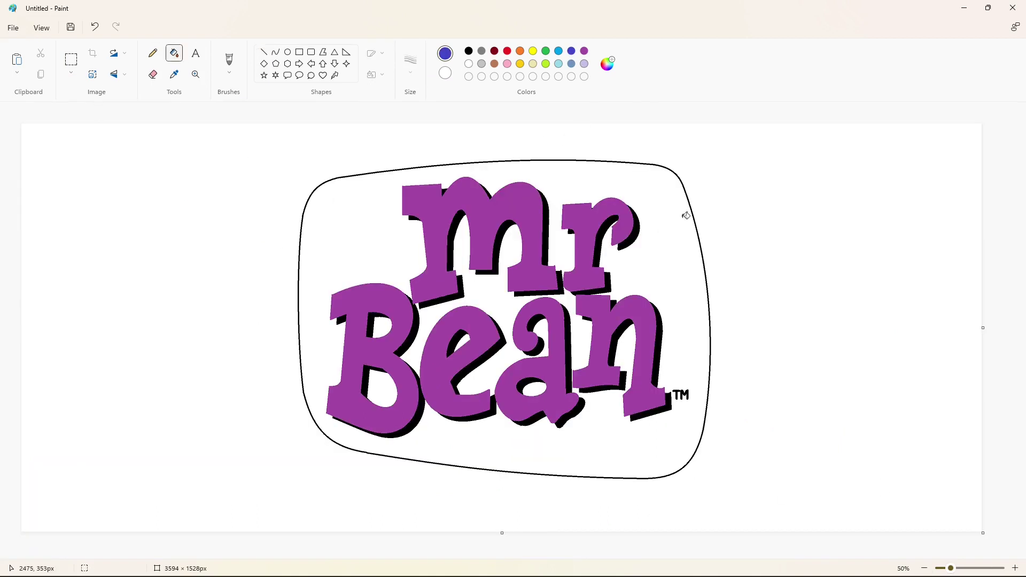
left_click(684, 215)
left_click(534, 389)
left_click(383, 386)
left_click(382, 327)
scroll(706, 223, "up", 2)
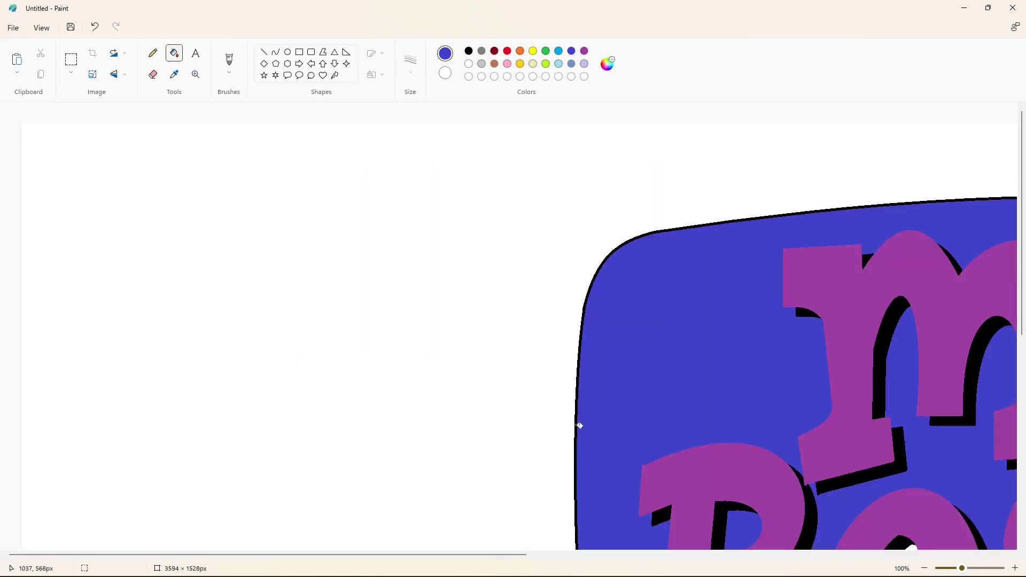
scroll(580, 424, "down", 2)
left_click(462, 340)
- Select the whole blue logo and copy it
left_click(71, 59)
left_click_drag(251, 139, 778, 514)
left_click(843, 428)
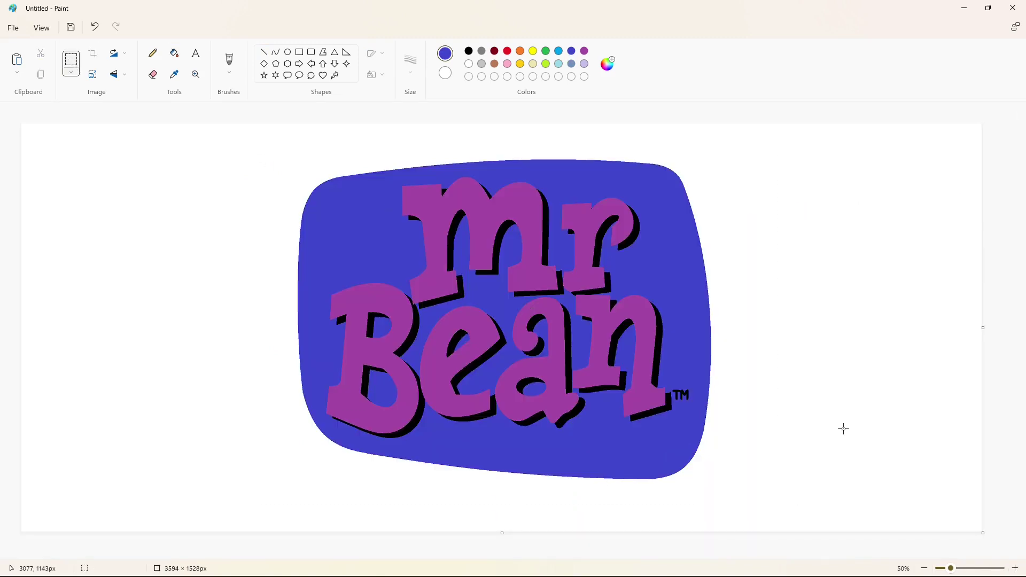
- Fill the logo's blue background and the openings inside the B, e and a with dark grey
left_click(177, 55)
left_click(481, 51)
left_click(472, 291)
left_click(462, 342)
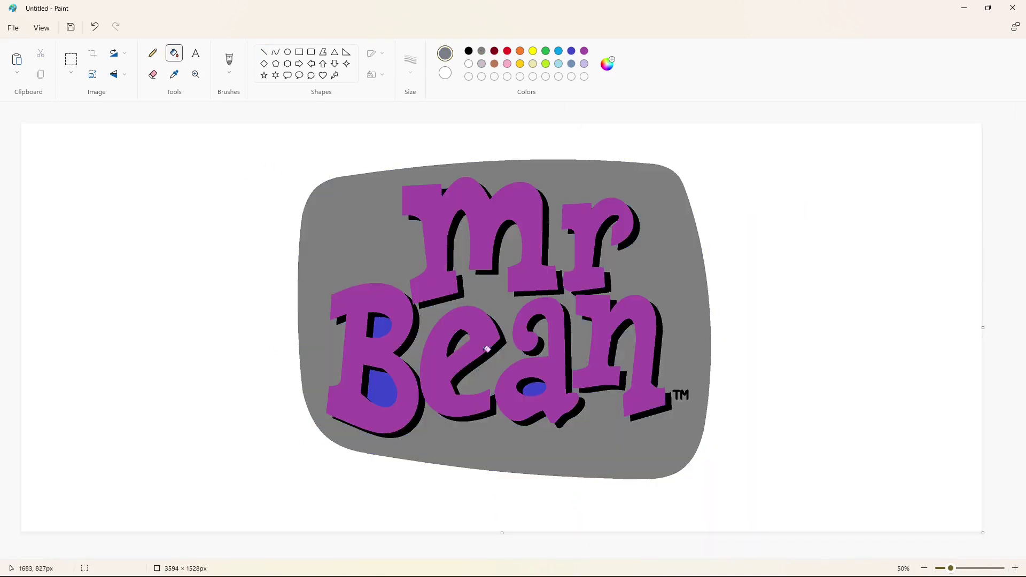
left_click(533, 389)
left_click(383, 382)
left_click(381, 326)
- Paste the blue logo over the grey one, offset up and right to leave a shadow along the lower left
key("ctrl+v")
left_click_drag(255, 319, 494, 322)
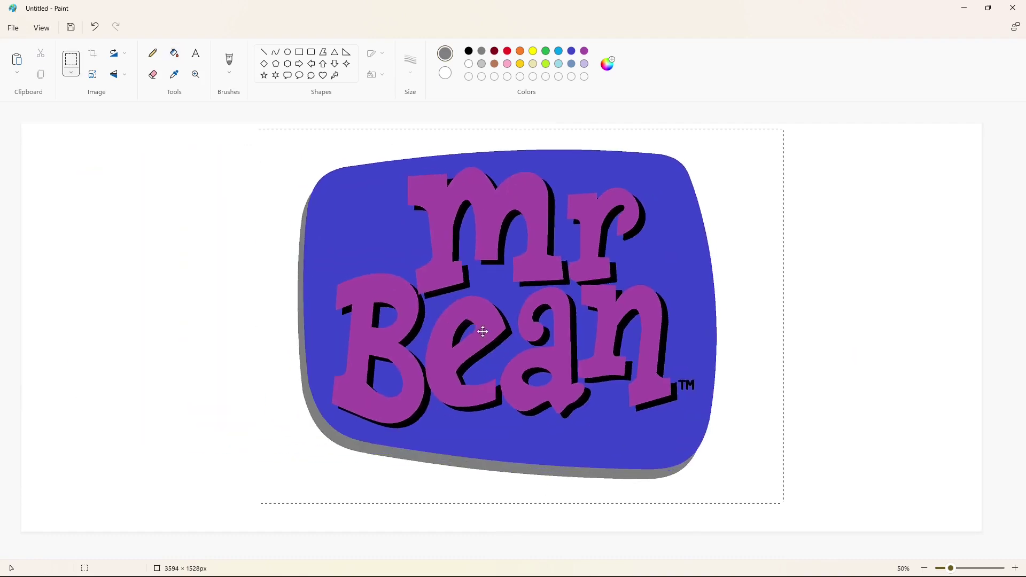
left_click(841, 346)
- Merge the grey shadow with its leftover purple speck by filling it purple, and recolor the whole shadow black
left_click(584, 51)
left_click(174, 53)
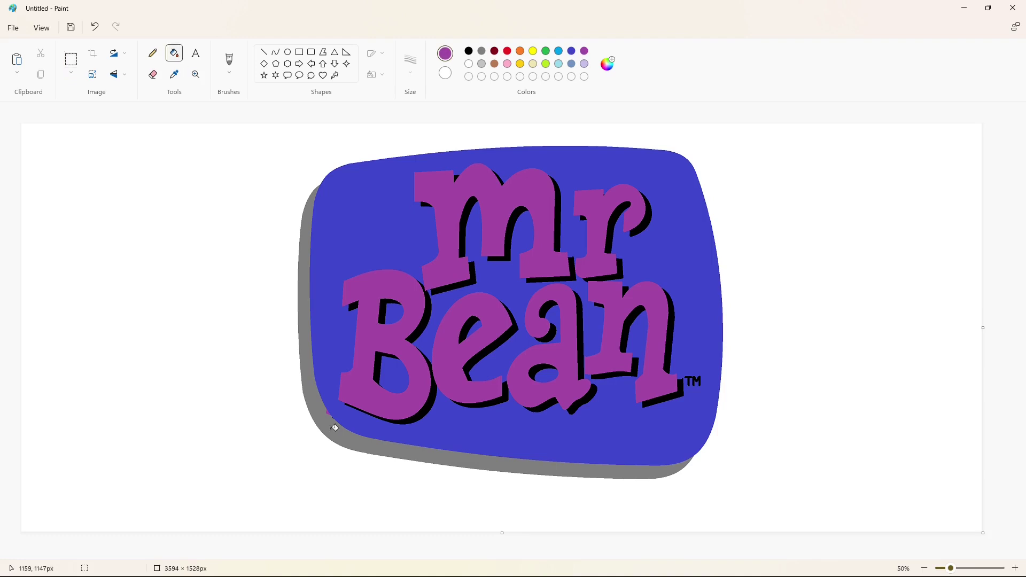
left_click(329, 424)
left_click(468, 50)
left_click(324, 394)
- Mix a dark red custom color and fill the blue background and the openings inside the B, e and a with it
left_click(533, 65)
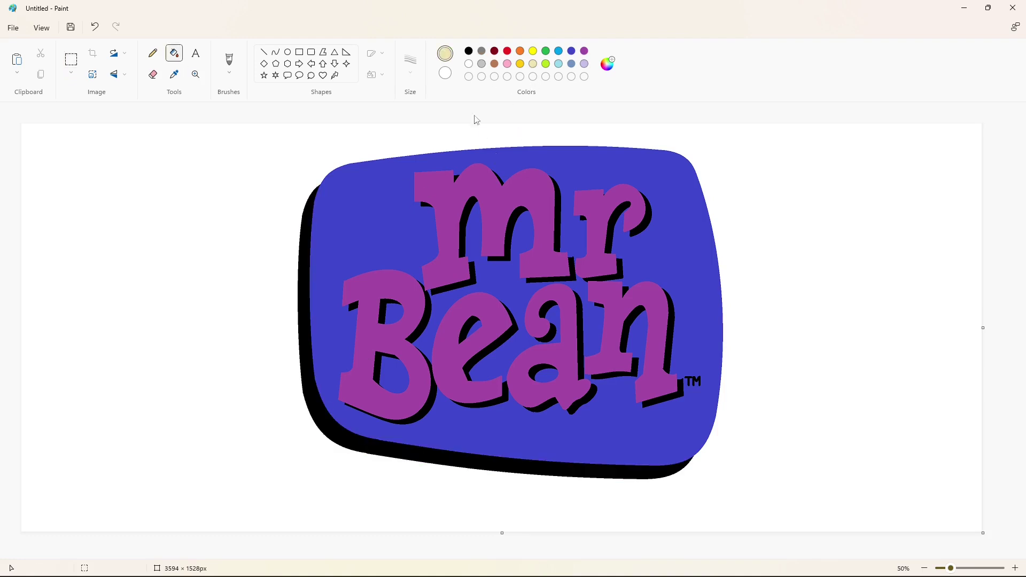
left_click(480, 423)
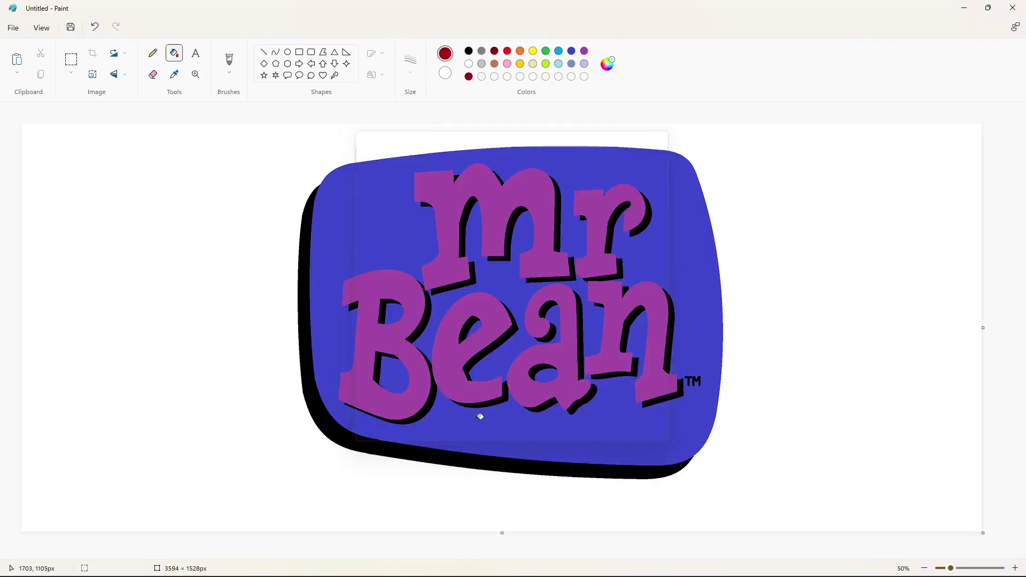
left_click(382, 227)
left_click(406, 307)
left_click(396, 370)
left_click(480, 324)
left_click(550, 374)
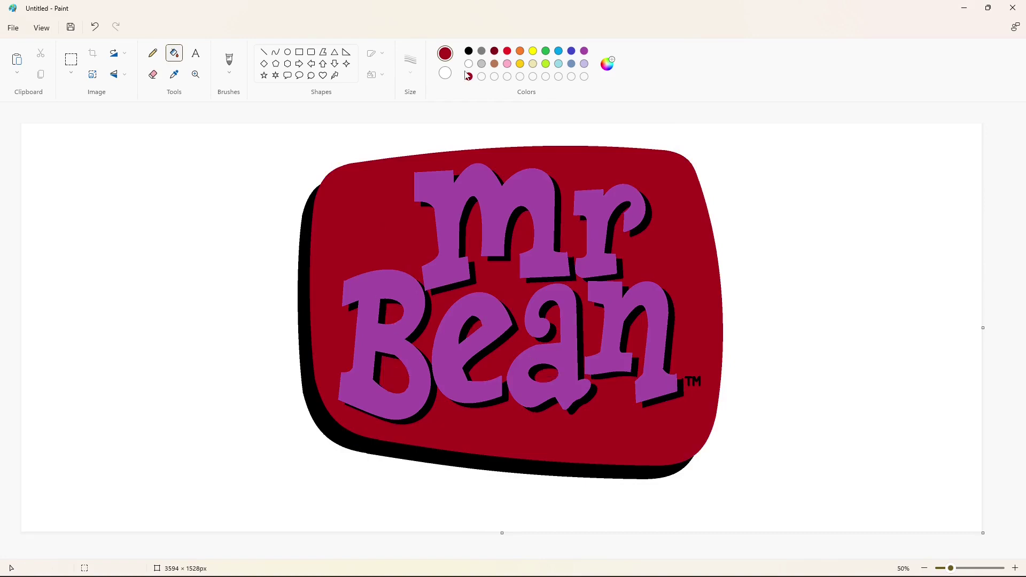
- Try dark red on the background shape's outer shadow and bright red on the background itself
left_click(468, 76)
left_click(310, 270)
left_click(506, 52)
left_click(398, 195)
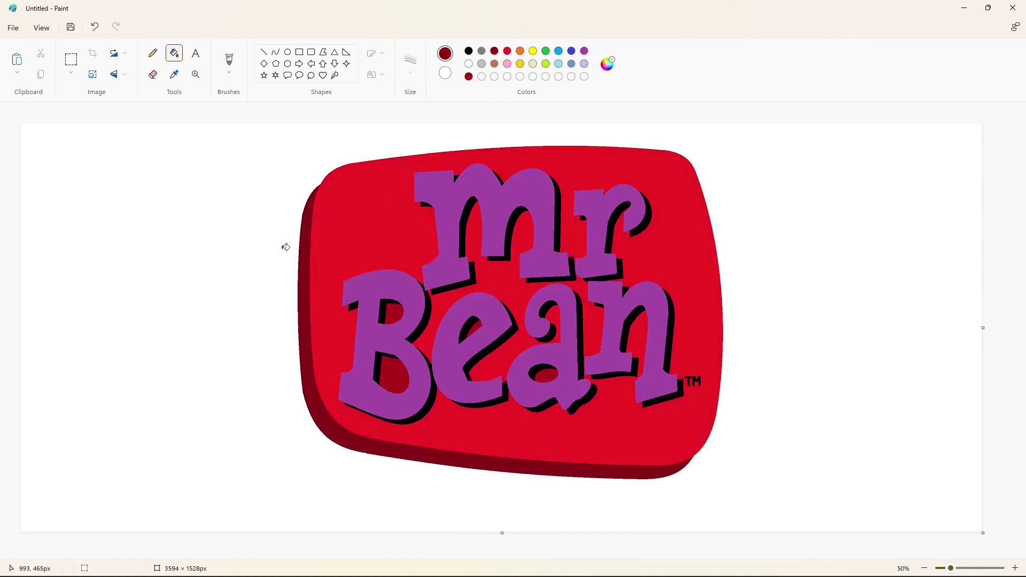
- Mix a deep maroon custom color for the background shape's outer shadow and fill the background dark red again
left_click(607, 64)
left_click(437, 421)
left_click(394, 211)
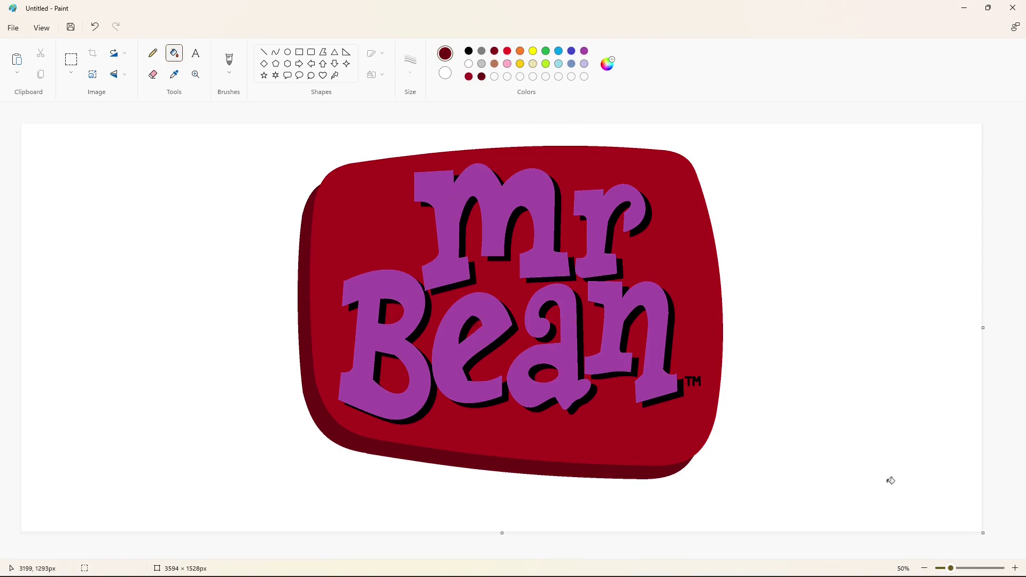
- Fill the black shadow pieces of the m and r with maroon, except beneath the m's first foot
left_click(1014, 568)
left_click_drag(493, 555, 724, 556)
left_click(606, 232)
left_click(543, 284)
left_click(615, 354)
left_click(697, 237)
left_click(711, 332)
left_click(593, 320)
left_click(619, 419)
left_click(701, 430)
left_click(701, 340)
left_click(645, 312)
left_click(762, 336)
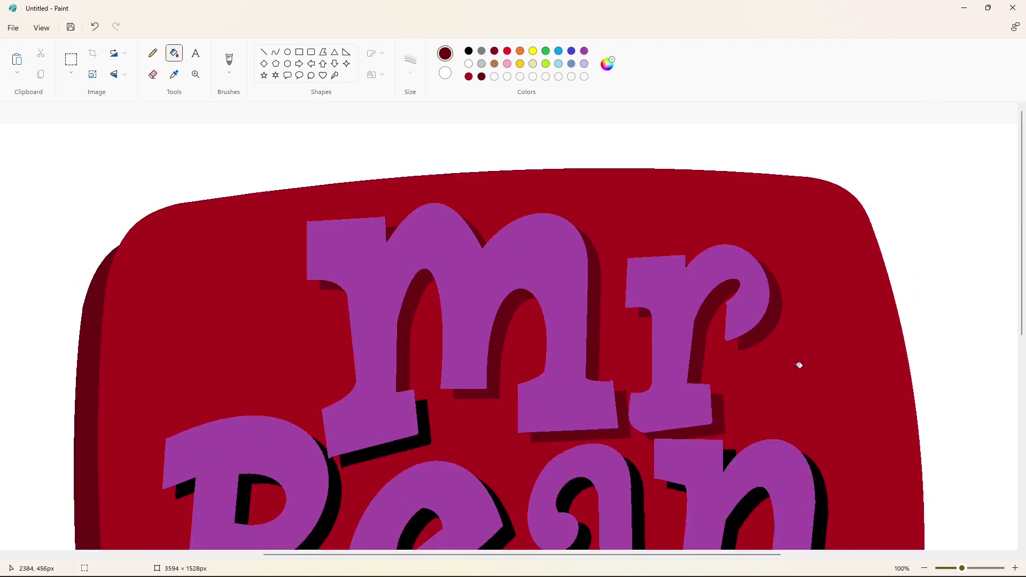
- Fill all the black shadow pieces of the n and the outer shadow of the a with maroon
scroll(692, 252, "down", 3)
left_click(815, 352)
left_click(836, 435)
left_click(748, 380)
left_click(732, 315)
left_click(727, 233)
left_click(674, 263)
left_click(637, 299)
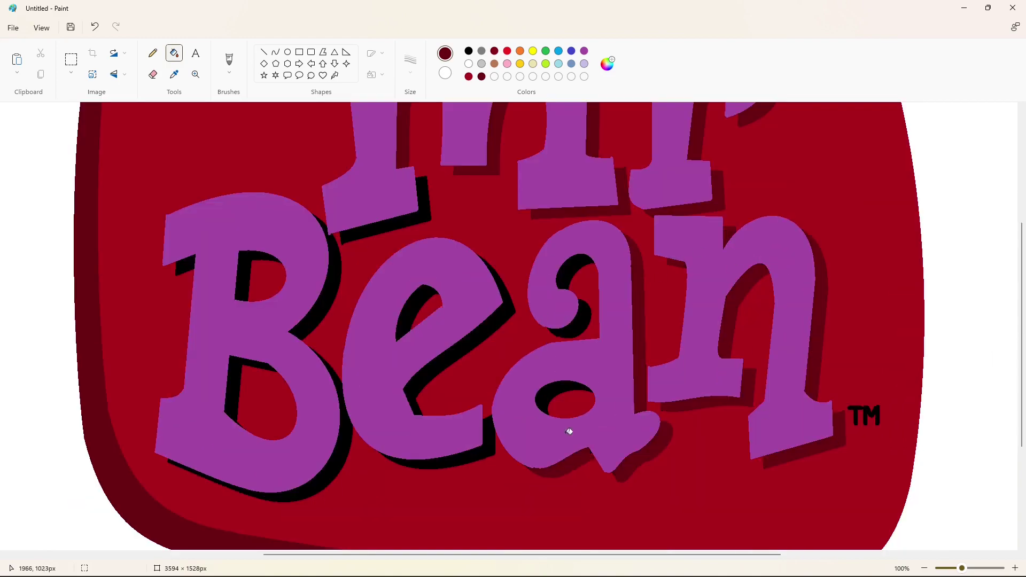
- Fill the black shadows inside the a, around and inside the e, and along the B's outer edge and lower opening with maroon
left_click(567, 406)
left_click(584, 316)
left_click(502, 314)
left_click(416, 310)
left_click(433, 460)
left_click(341, 456)
left_click(237, 381)
left_click(309, 314)
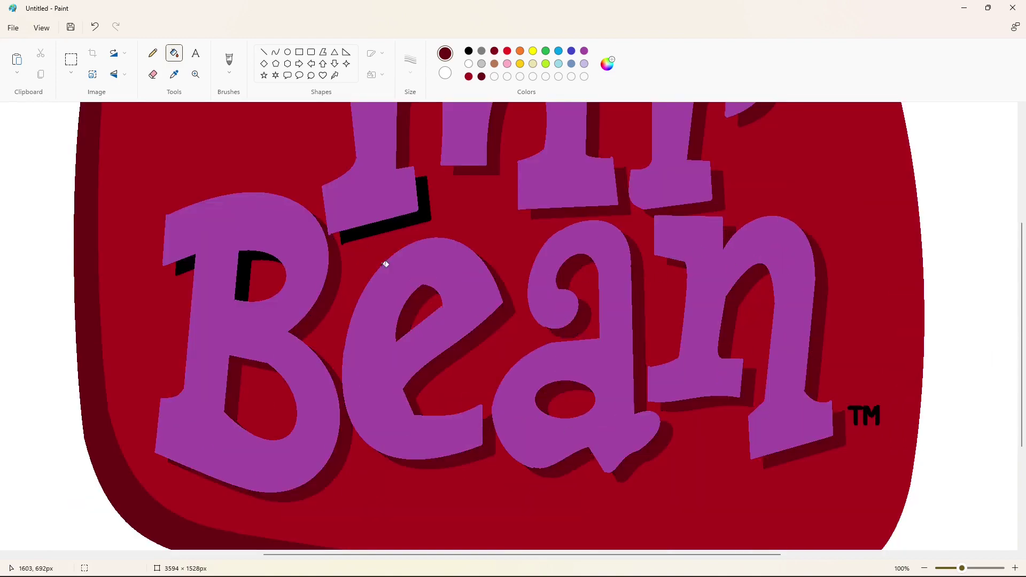
- Fill the remaining black shadows under the m's first foot, in the B's upper opening and under its serif with maroon
left_click(383, 227)
left_click(237, 266)
left_click(187, 264)
scroll(806, 463, "up", 6)
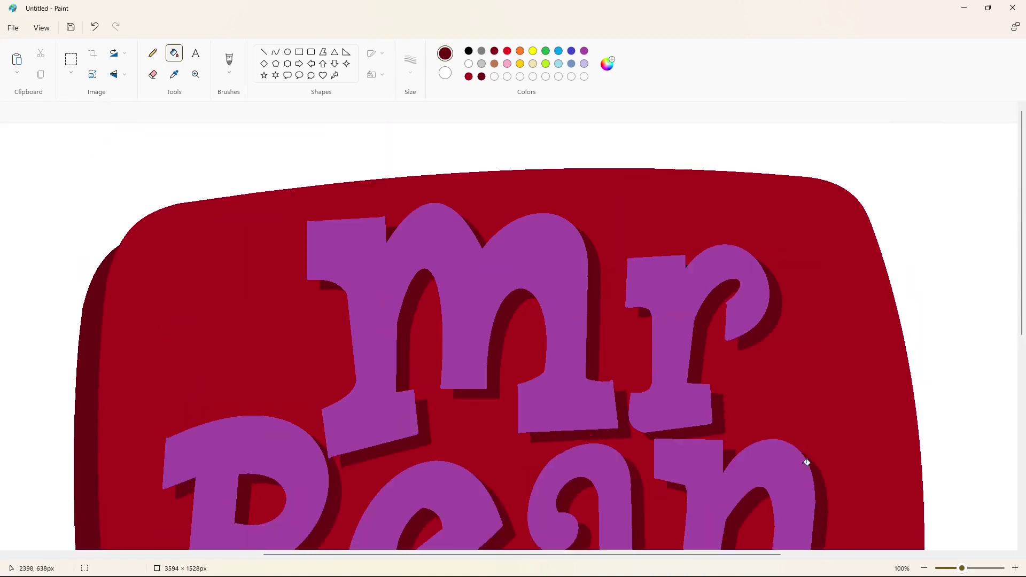
- Recolor the black TM mark beside the n with light cream yellow
scroll(541, 183, "down", 3)
left_click(532, 64)
scroll(833, 416, "down", 3)
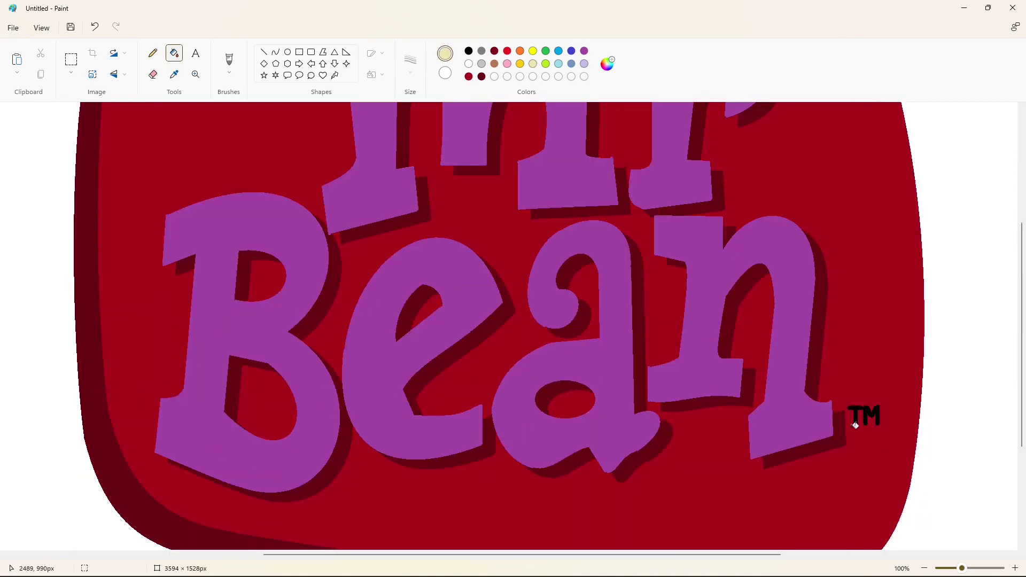
left_click(854, 410)
- Fill all the purple letters of Mr Bean with the same light cream yellow
left_click(924, 568)
left_click(495, 194)
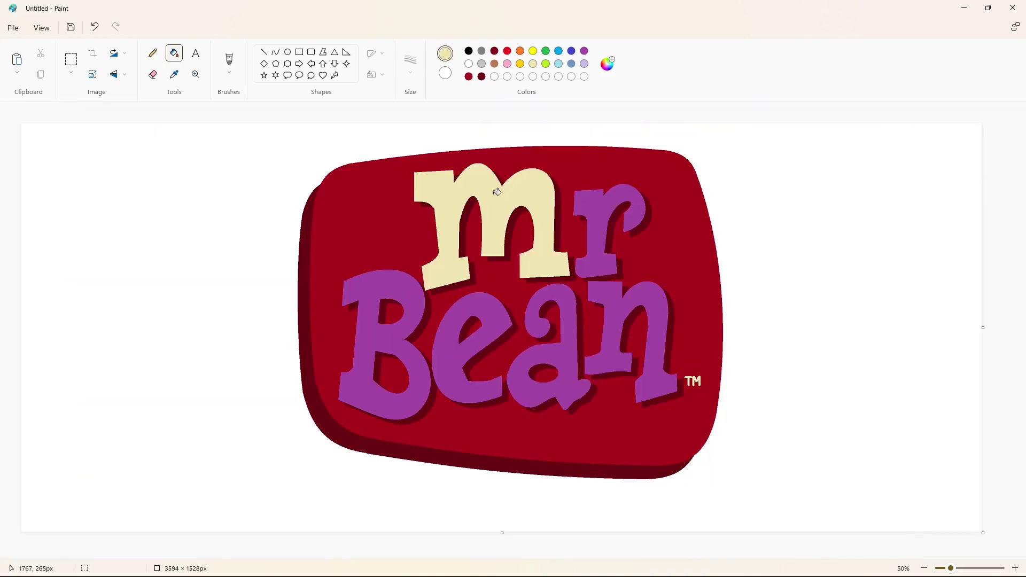
left_click(588, 229)
left_click(418, 313)
left_click(454, 348)
left_click(568, 359)
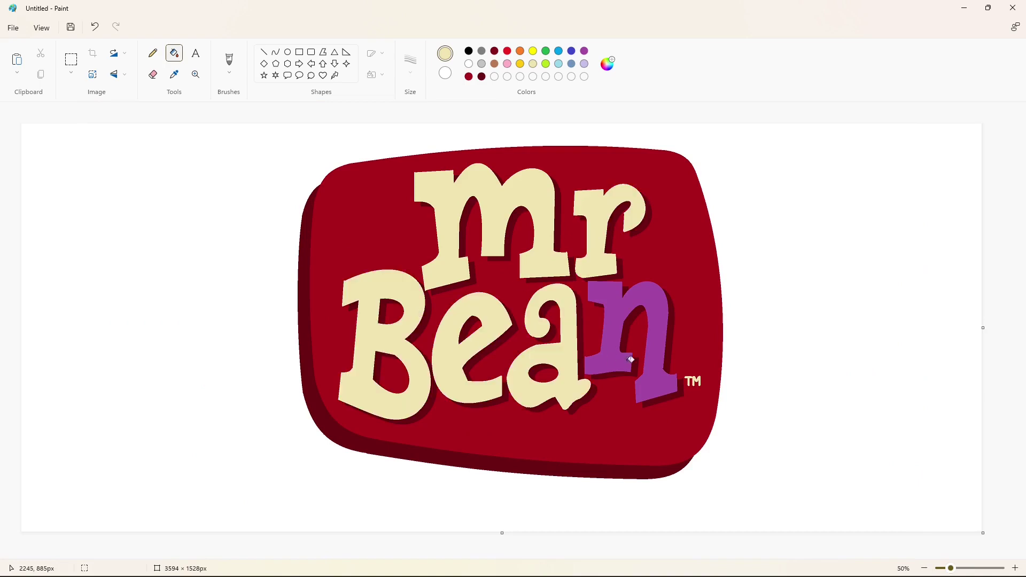
left_click(656, 364)
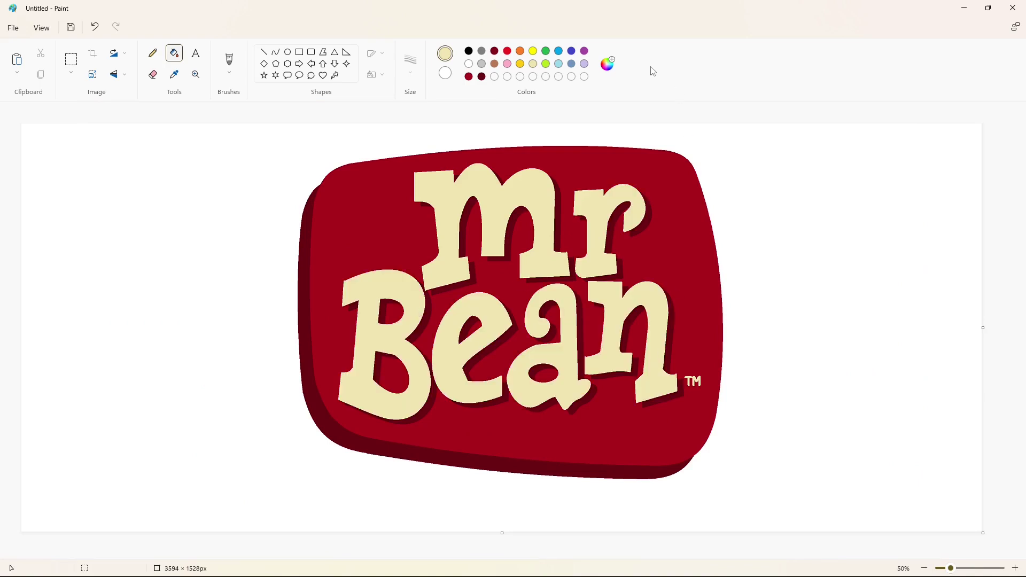